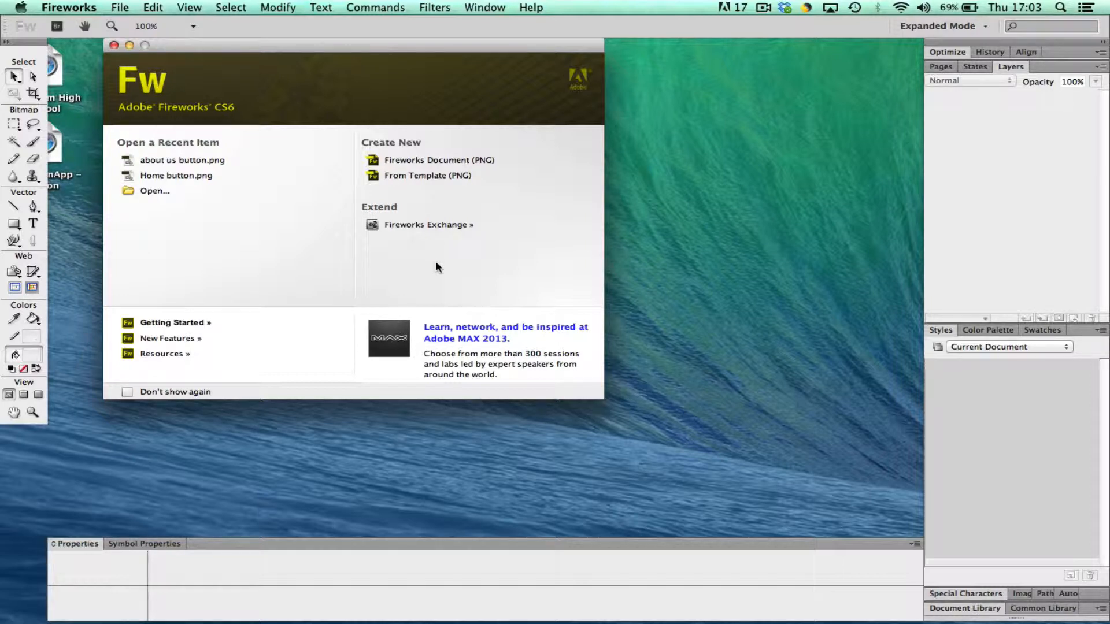
Open the image exercise-clipart.jpg from the Desktop folder.
{"action": "left_click", "coordinate": [120, 7]}
{"action": "mouse_move", "coordinate": [145, 93]}
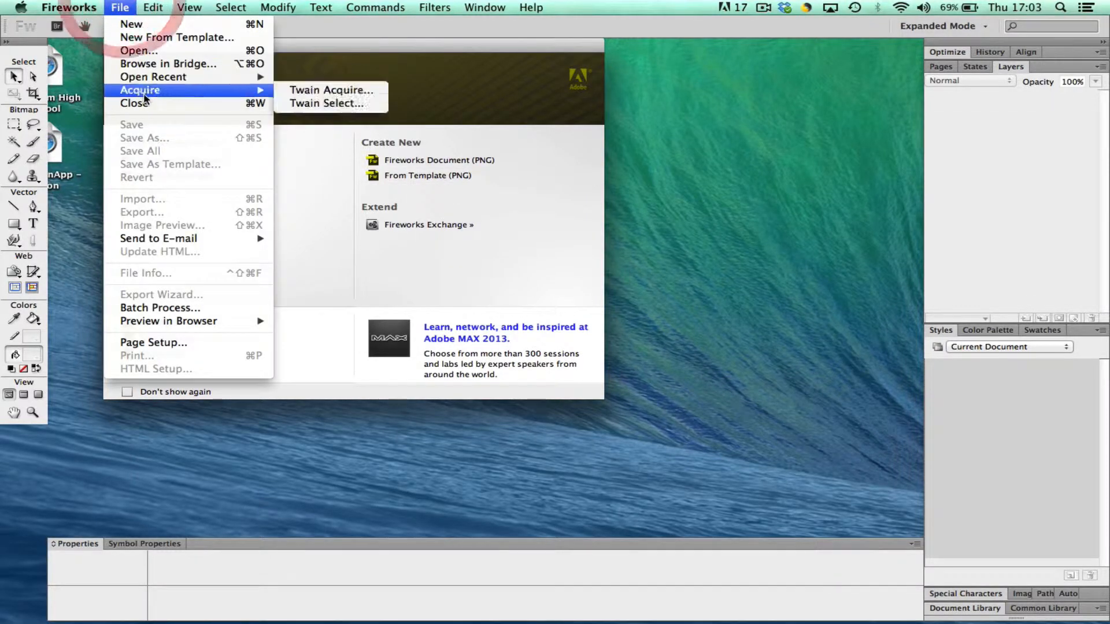
{"action": "left_click", "coordinate": [151, 50]}
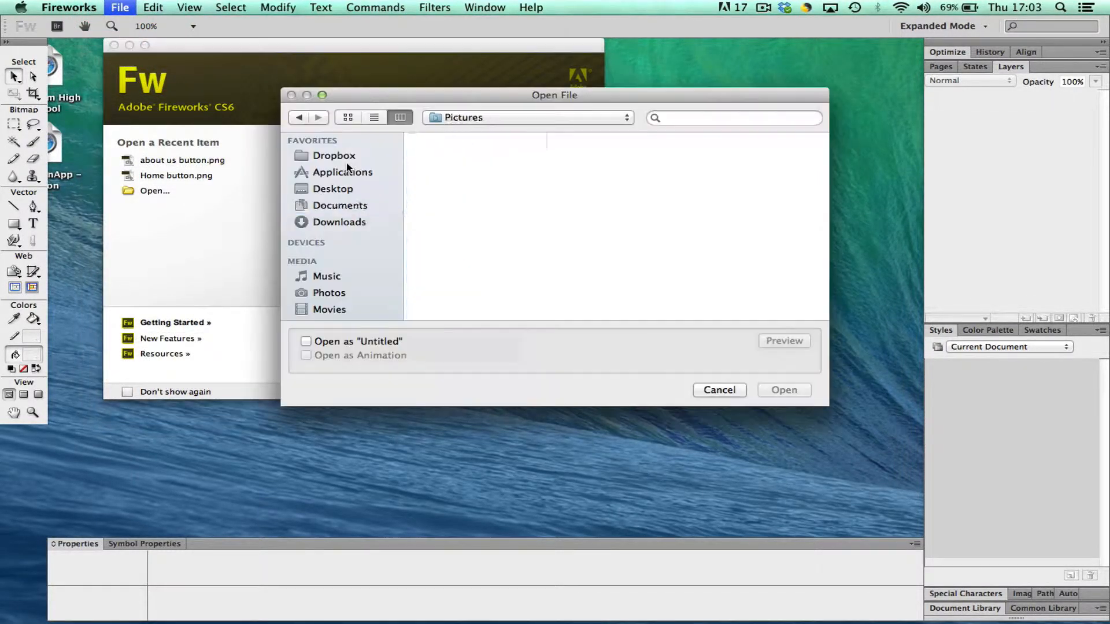
{"action": "left_click", "coordinate": [349, 193]}
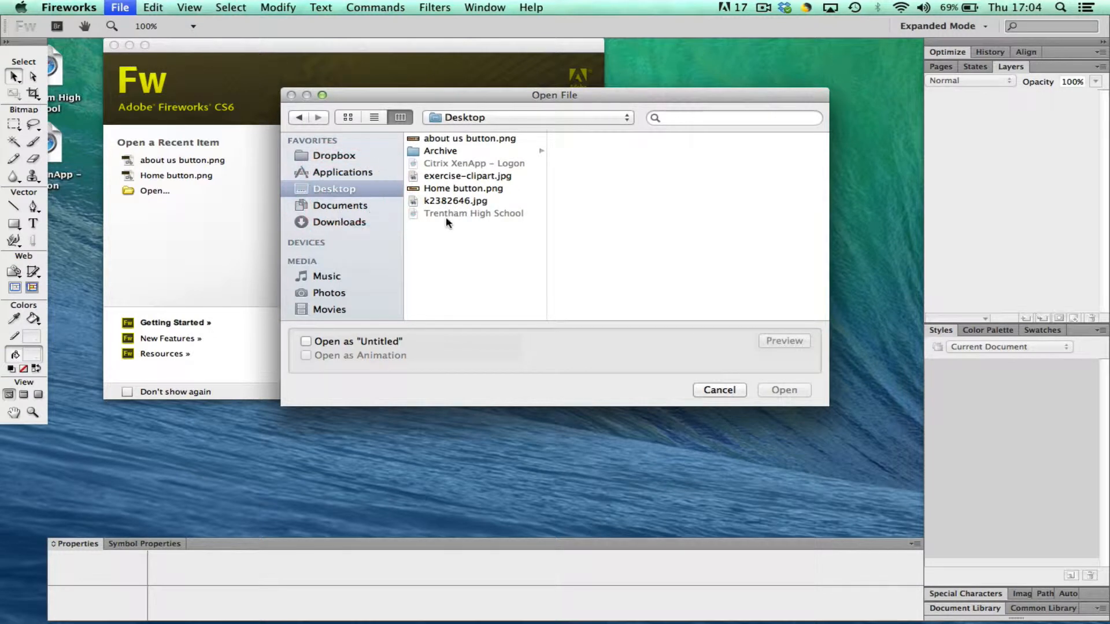
{"action": "left_click", "coordinate": [472, 181]}
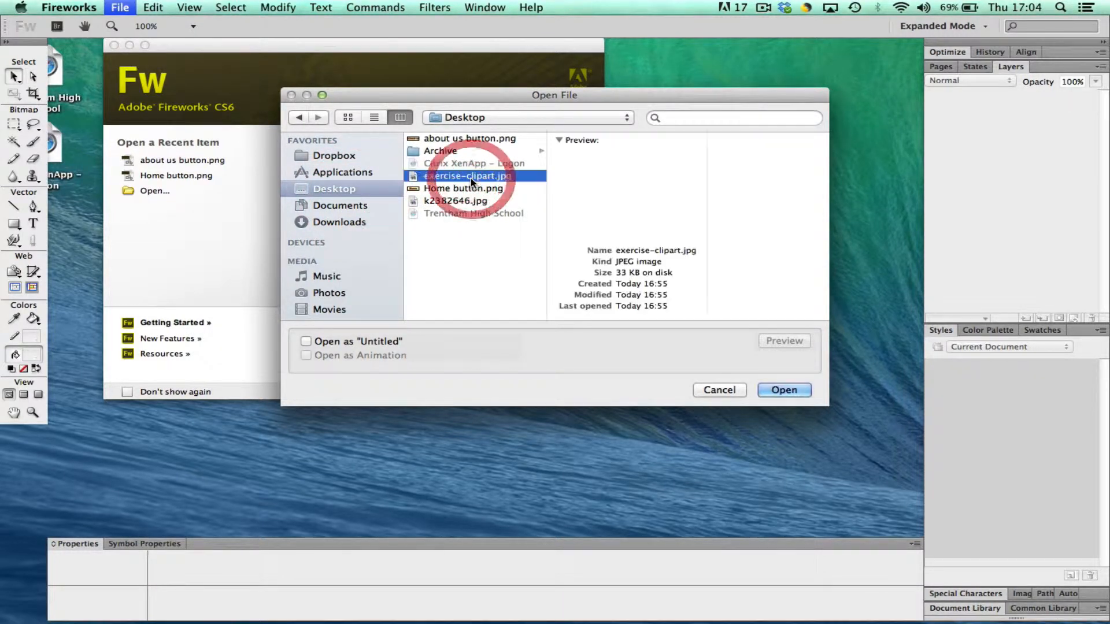
{"action": "left_click", "coordinate": [776, 391]}
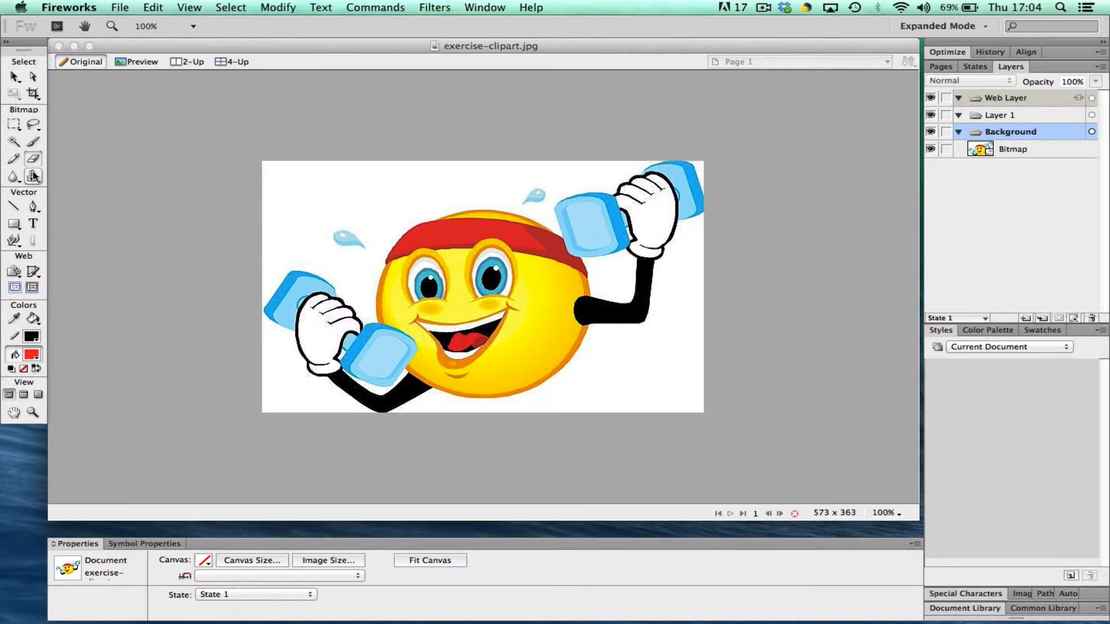
Erase part of the white background in the image's lower-right corner with the Eraser tool at size 13.
{"action": "left_click", "coordinate": [619, 372]}
{"action": "mouse_move", "coordinate": [619, 395]}
{"action": "left_mouse_down"}
{"action": "mouse_move", "coordinate": [681, 356]}
{"action": "mouse_move", "coordinate": [631, 410]}
{"action": "mouse_move", "coordinate": [680, 371]}
{"action": "mouse_move", "coordinate": [647, 412]}
{"action": "mouse_move", "coordinate": [694, 380]}
{"action": "mouse_move", "coordinate": [656, 421]}
{"action": "mouse_move", "coordinate": [699, 388]}
{"action": "mouse_move", "coordinate": [674, 420]}
{"action": "mouse_move", "coordinate": [705, 411]}
{"action": "mouse_move", "coordinate": [688, 338]}
{"action": "mouse_move", "coordinate": [684, 358]}
{"action": "mouse_move", "coordinate": [694, 329]}
{"action": "mouse_move", "coordinate": [700, 381]}
{"action": "mouse_move", "coordinate": [695, 287]}
{"action": "mouse_move", "coordinate": [693, 322]}
{"action": "mouse_move", "coordinate": [663, 377]}
{"action": "left_mouse_up"}
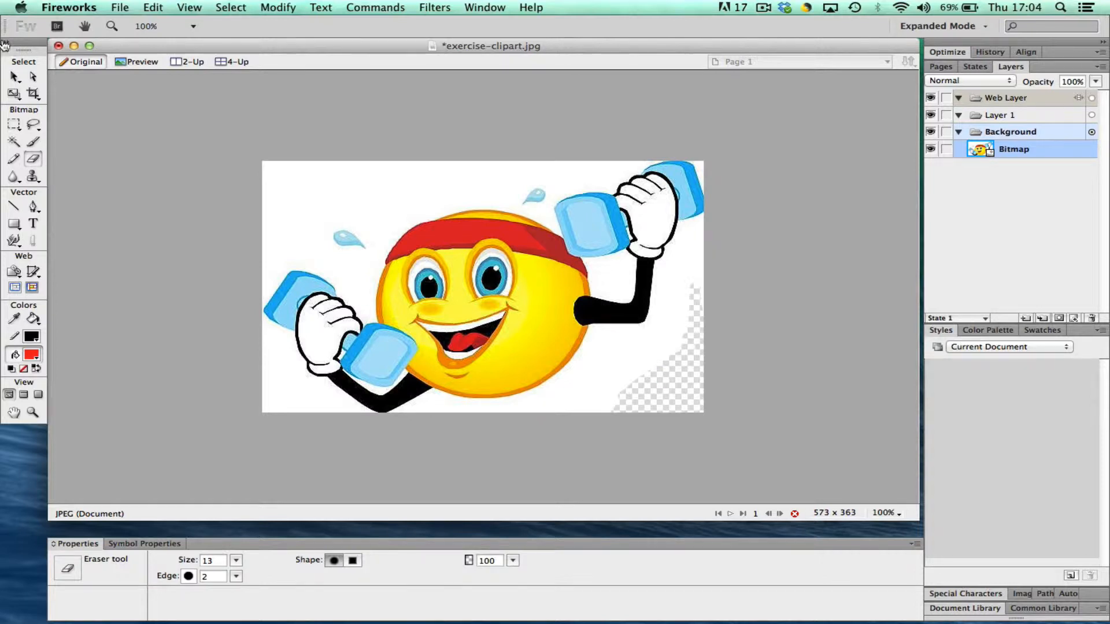
Deselect the bitmap and set the canvas colour to bright green.
{"action": "left_click", "coordinate": [13, 77]}
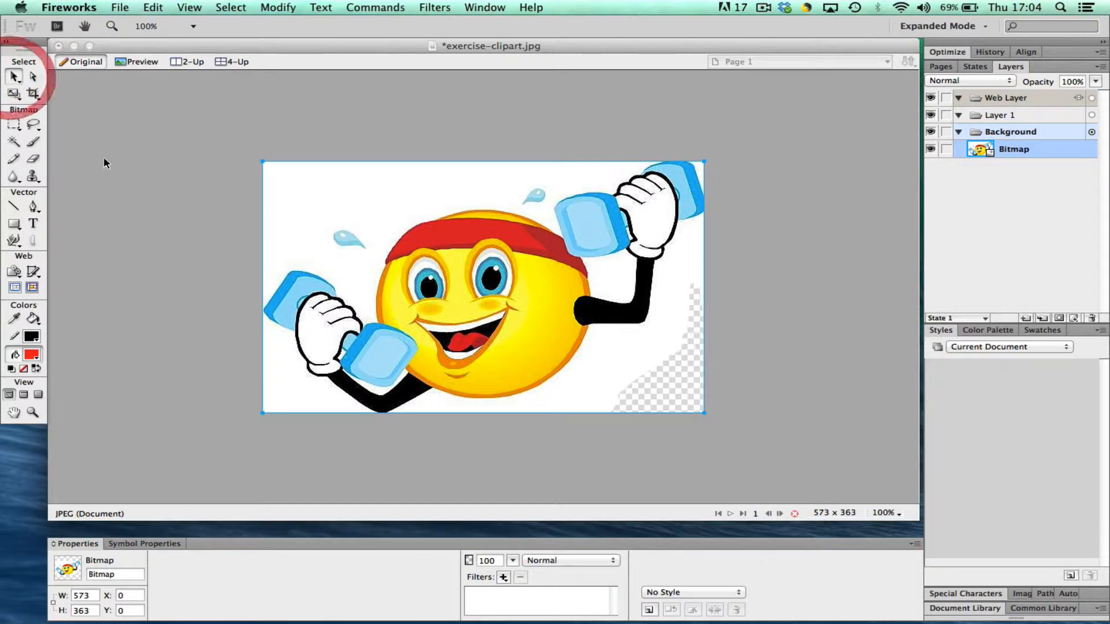
{"action": "left_click", "coordinate": [112, 219]}
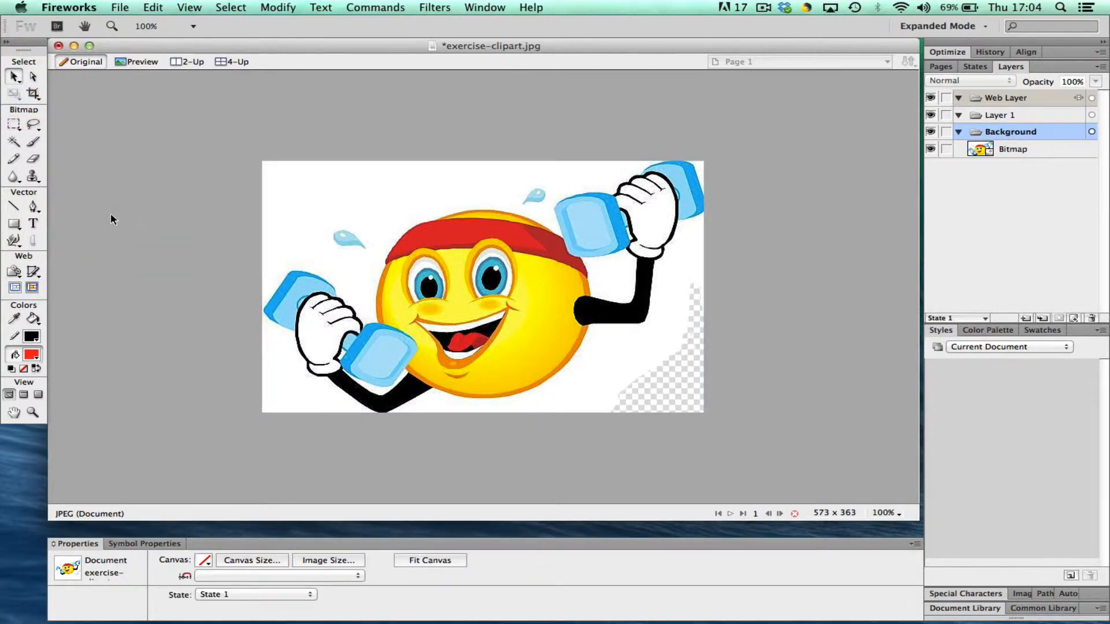
{"action": "left_click", "coordinate": [204, 559]}
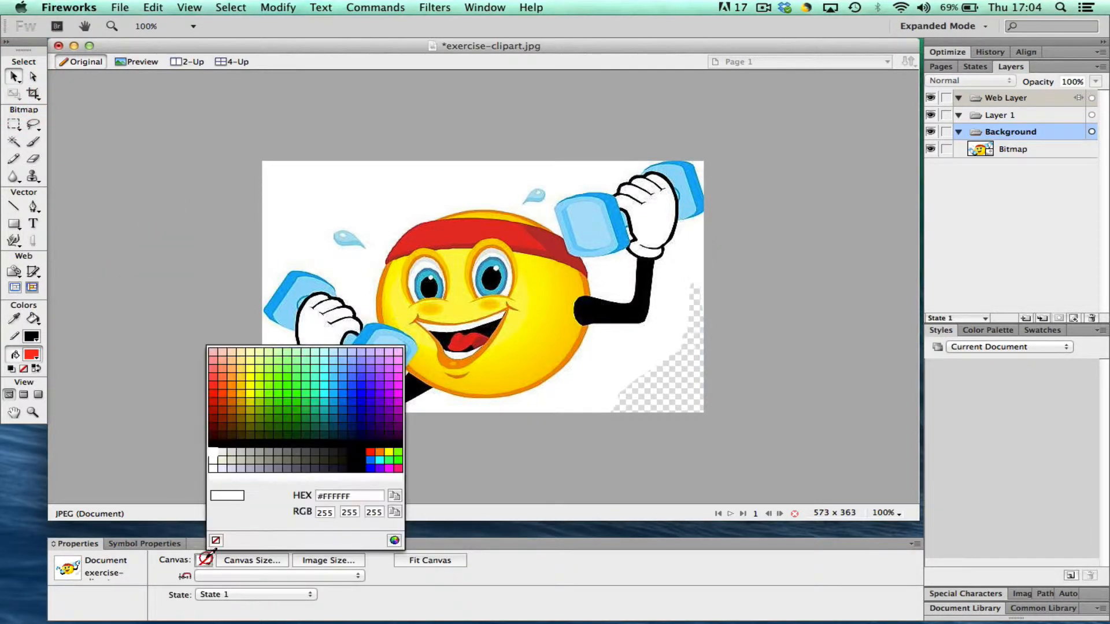
{"action": "left_click", "coordinate": [270, 391]}
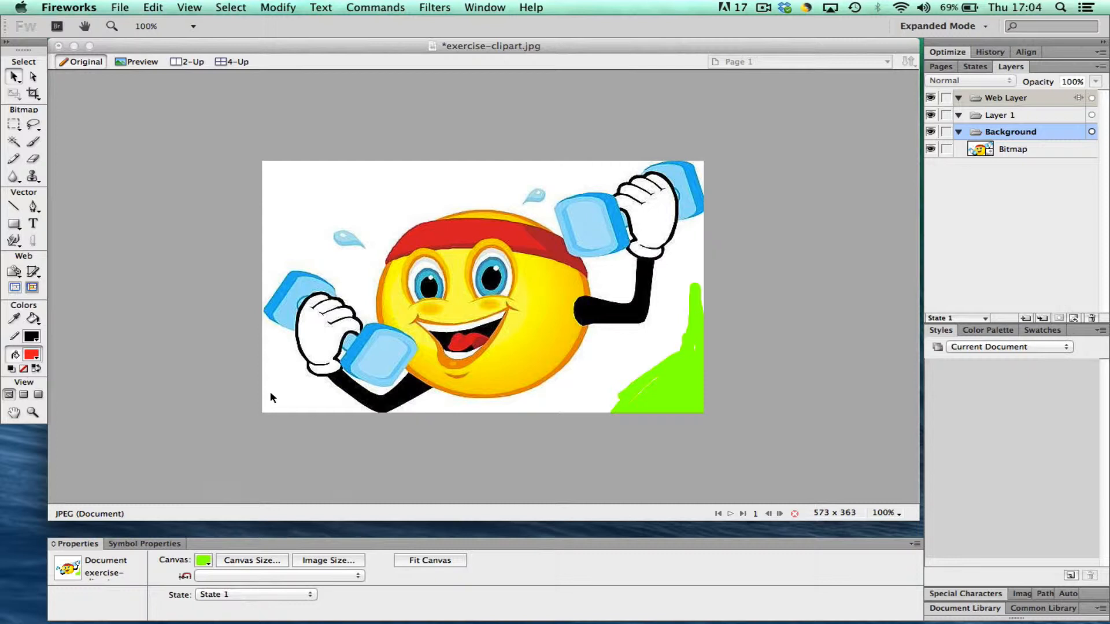
Erase more white background beside the face and below the raised arm, enlarging the eraser to size 84.
{"action": "left_click", "coordinate": [33, 158]}
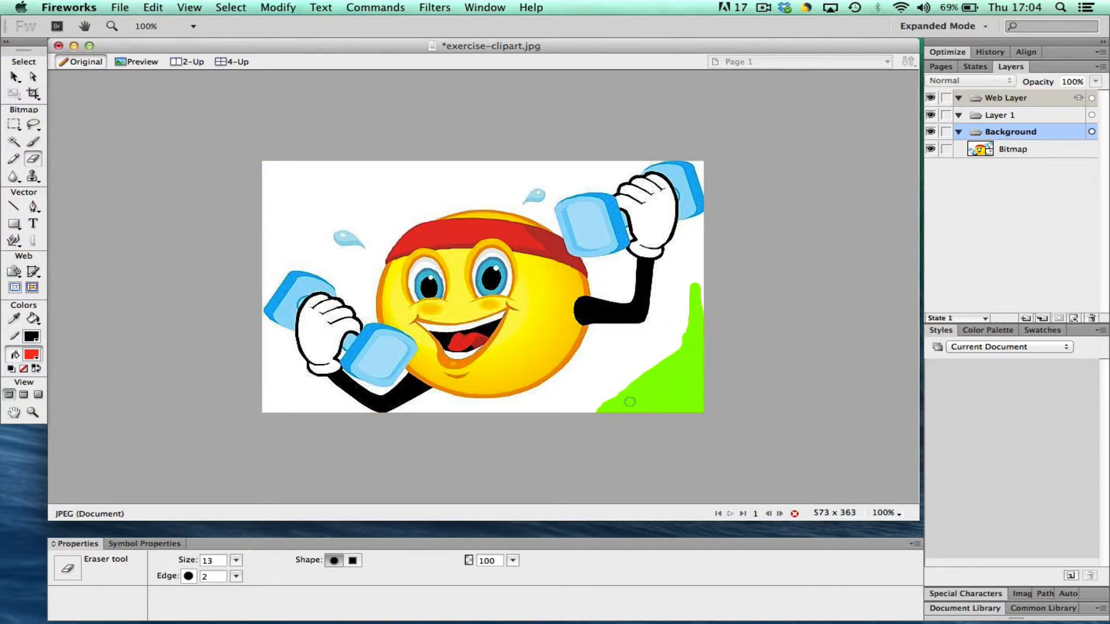
{"action": "left_click", "coordinate": [630, 402]}
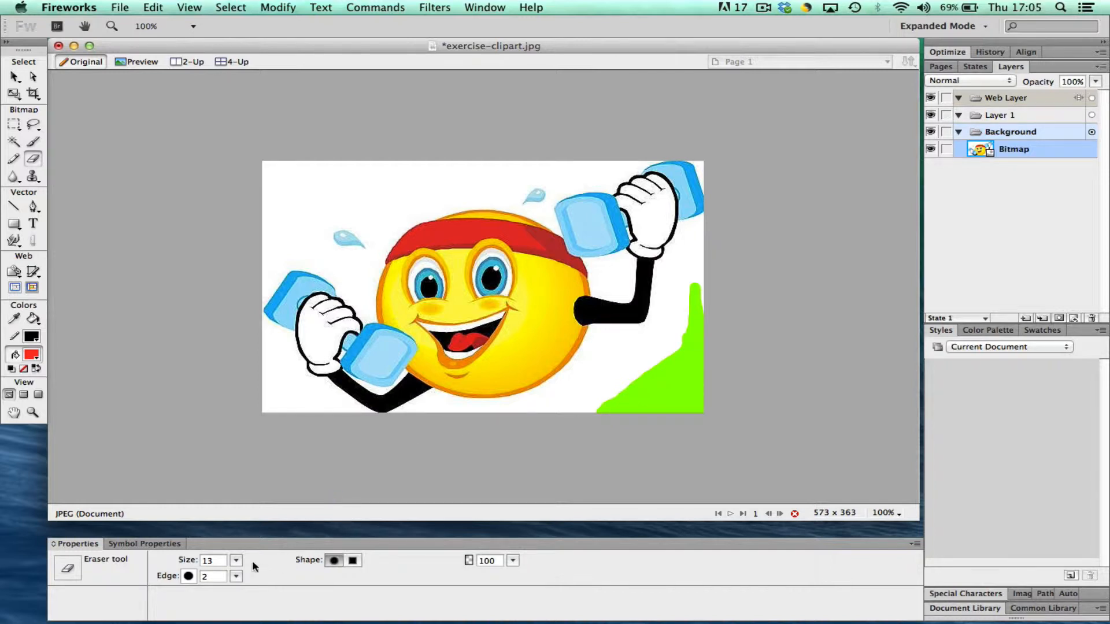
{"action": "left_click_drag", "start_coordinate": [237, 560], "coordinate": [235, 508]}
{"action": "mouse_move", "coordinate": [508, 470]}
{"action": "left_mouse_down"}
{"action": "mouse_move", "coordinate": [622, 373]}
{"action": "mouse_move", "coordinate": [561, 428]}
{"action": "mouse_move", "coordinate": [616, 381]}
{"action": "mouse_move", "coordinate": [682, 354]}
{"action": "mouse_move", "coordinate": [709, 258]}
{"action": "mouse_move", "coordinate": [678, 341]}
{"action": "mouse_move", "coordinate": [614, 359]}
{"action": "mouse_move", "coordinate": [599, 389]}
{"action": "mouse_move", "coordinate": [529, 434]}
{"action": "left_mouse_up"}
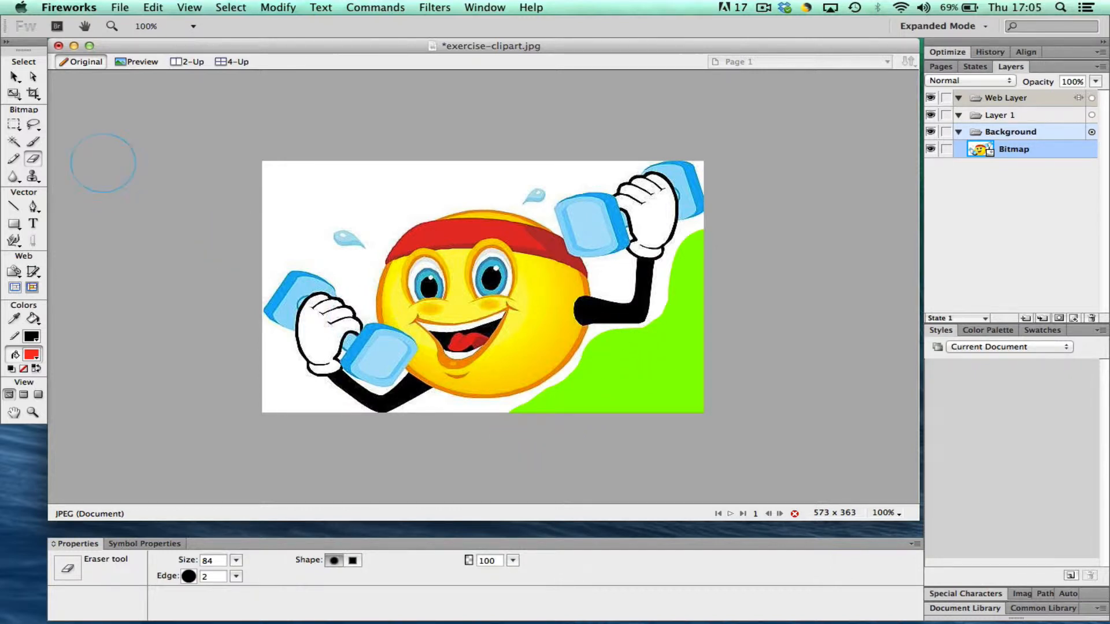
Try erasing near the face's lower-right edge with a size 18 eraser, and undo the last eraser stroke.
{"action": "left_click", "coordinate": [19, 81]}
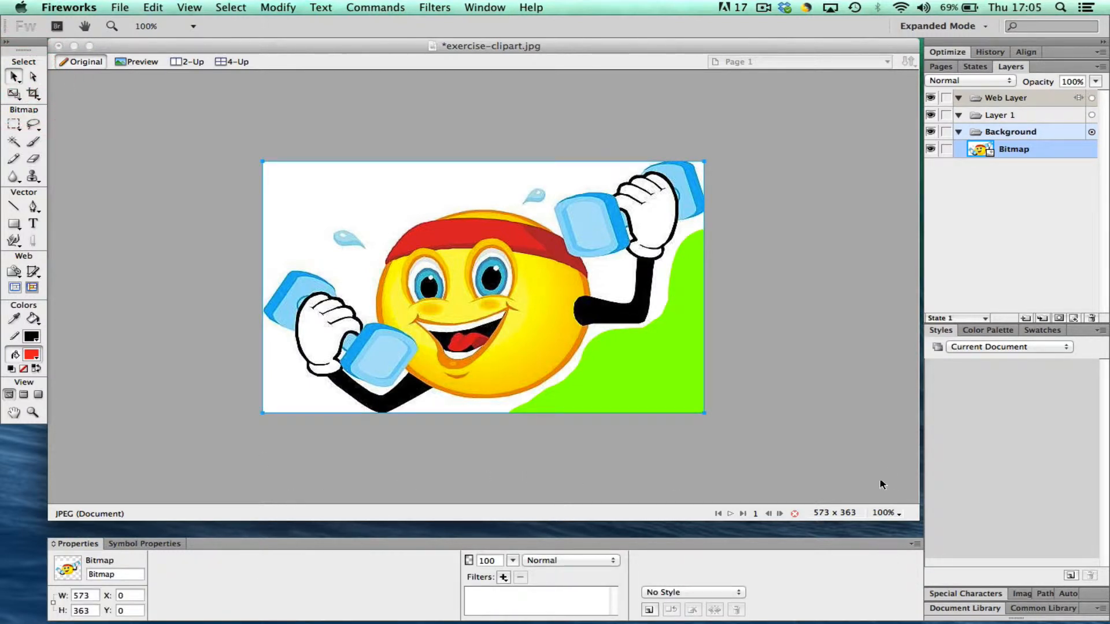
{"action": "left_click", "coordinate": [899, 517]}
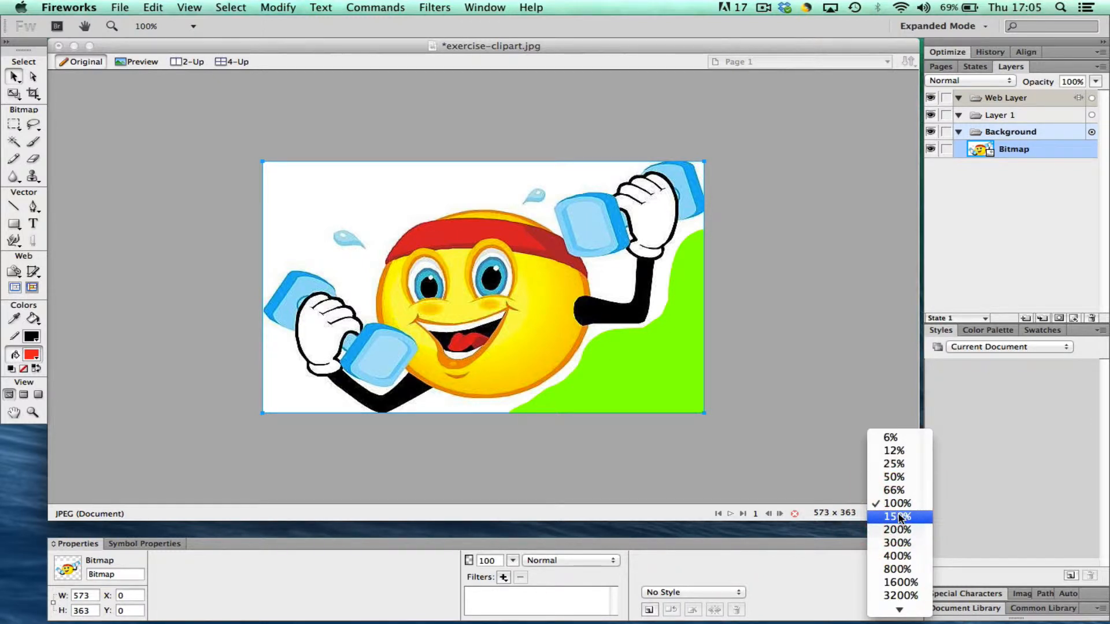
{"action": "left_click", "coordinate": [899, 545]}
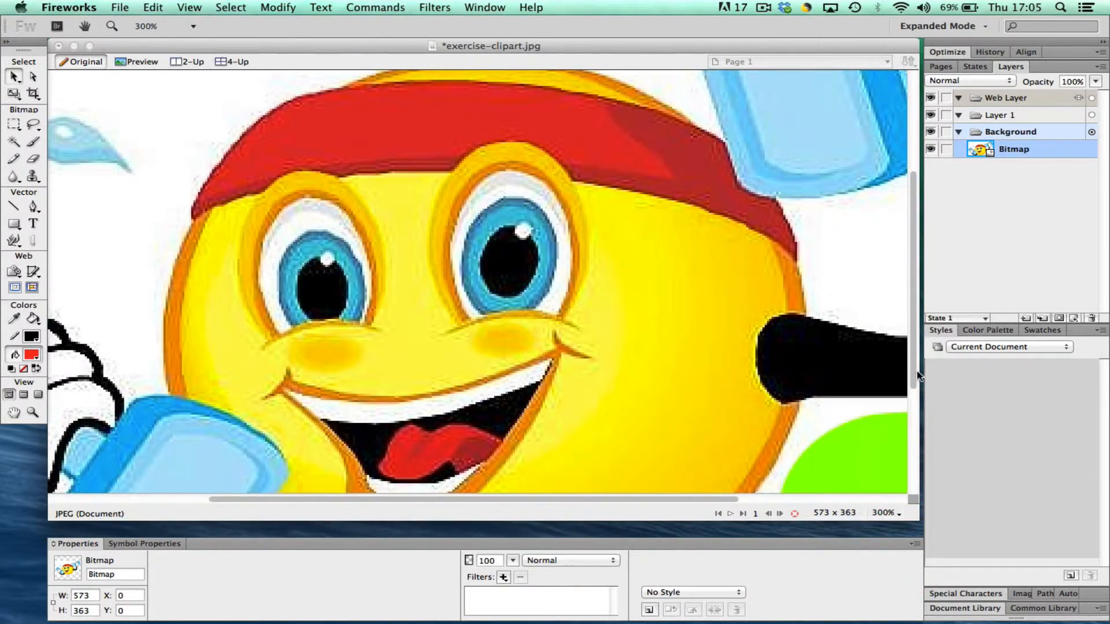
{"action": "left_click_drag", "start_coordinate": [918, 374], "coordinate": [922, 451]}
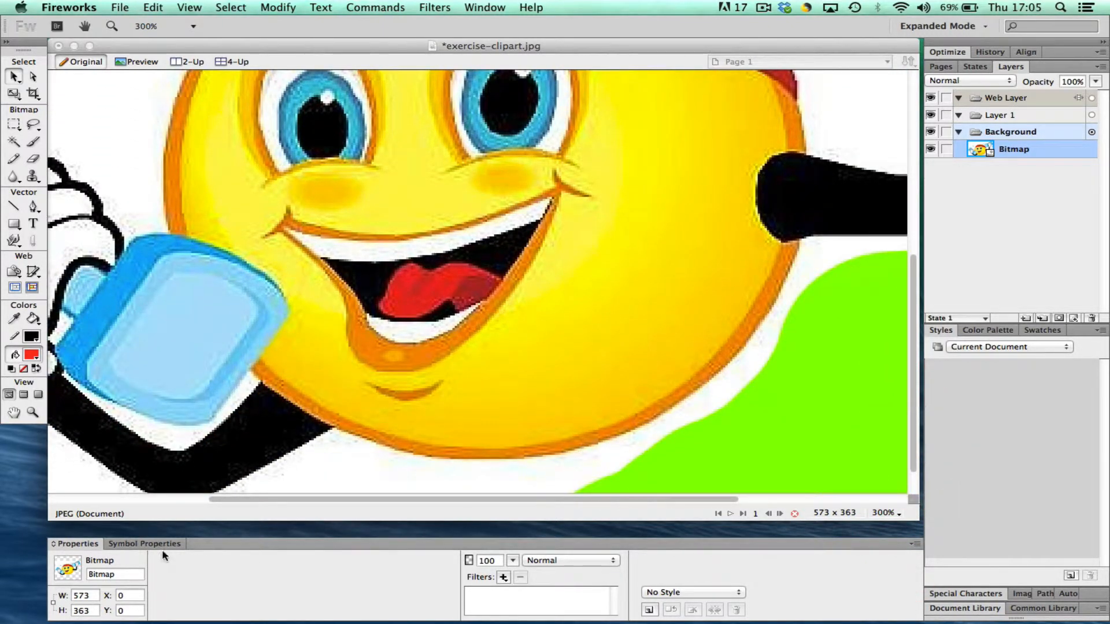
{"action": "left_click", "coordinate": [33, 158]}
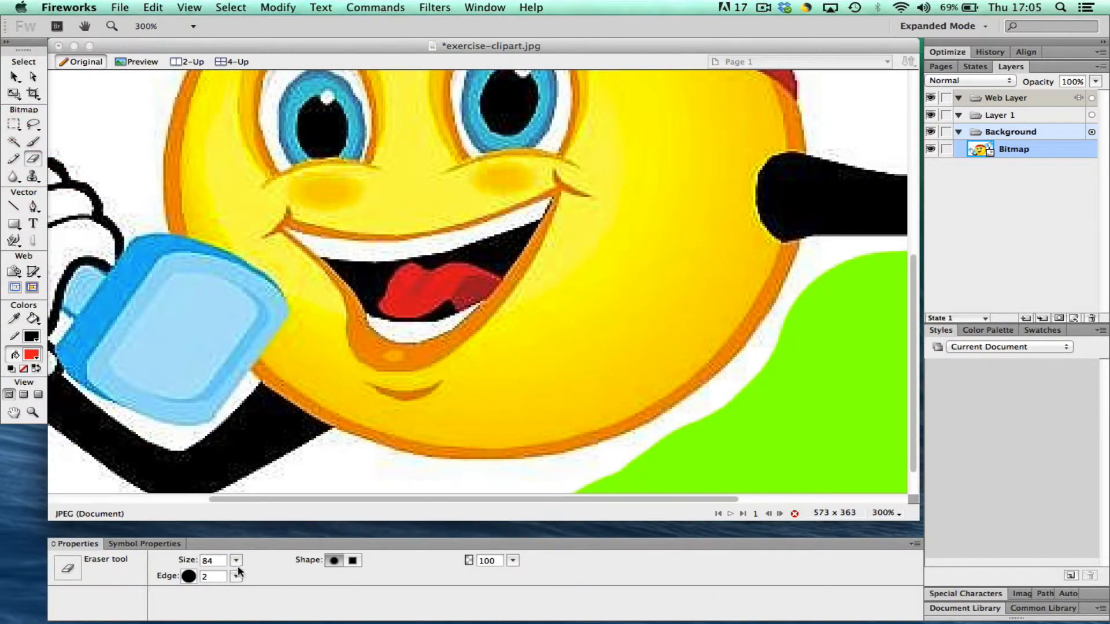
{"action": "left_click_drag", "start_coordinate": [236, 560], "coordinate": [237, 608]}
{"action": "mouse_move", "coordinate": [782, 347]}
{"action": "left_mouse_down"}
{"action": "mouse_move", "coordinate": [716, 404]}
{"action": "mouse_move", "coordinate": [793, 331]}
{"action": "mouse_move", "coordinate": [775, 356]}
{"action": "mouse_move", "coordinate": [561, 328]}
{"action": "mouse_move", "coordinate": [718, 346]}
{"action": "mouse_move", "coordinate": [736, 277]}
{"action": "mouse_move", "coordinate": [723, 372]}
{"action": "left_mouse_up"}
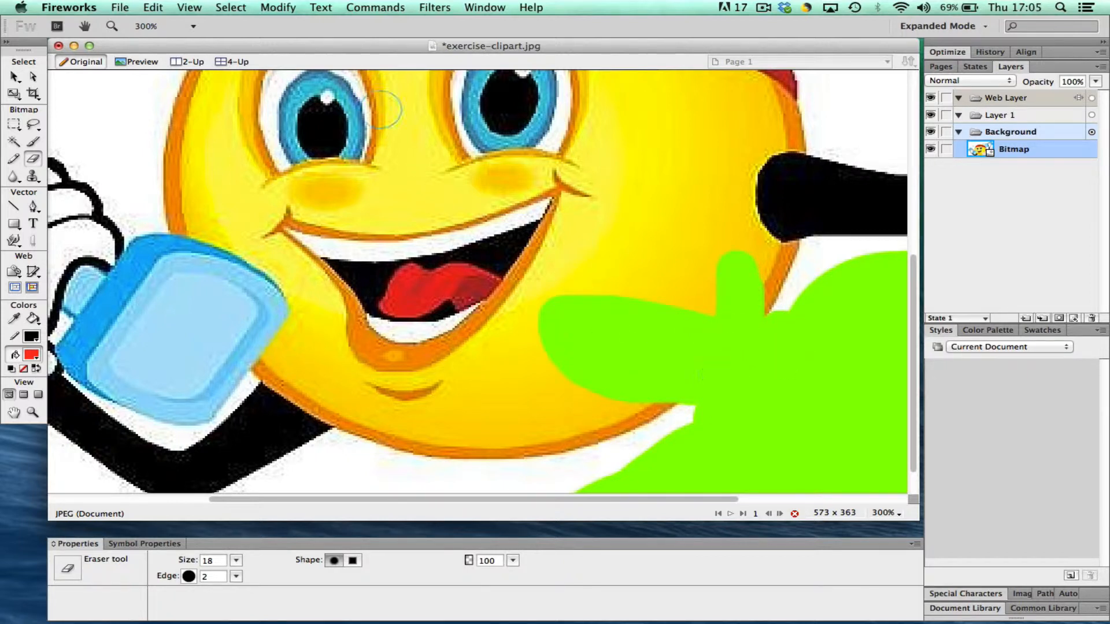
{"action": "left_click", "coordinate": [145, 7]}
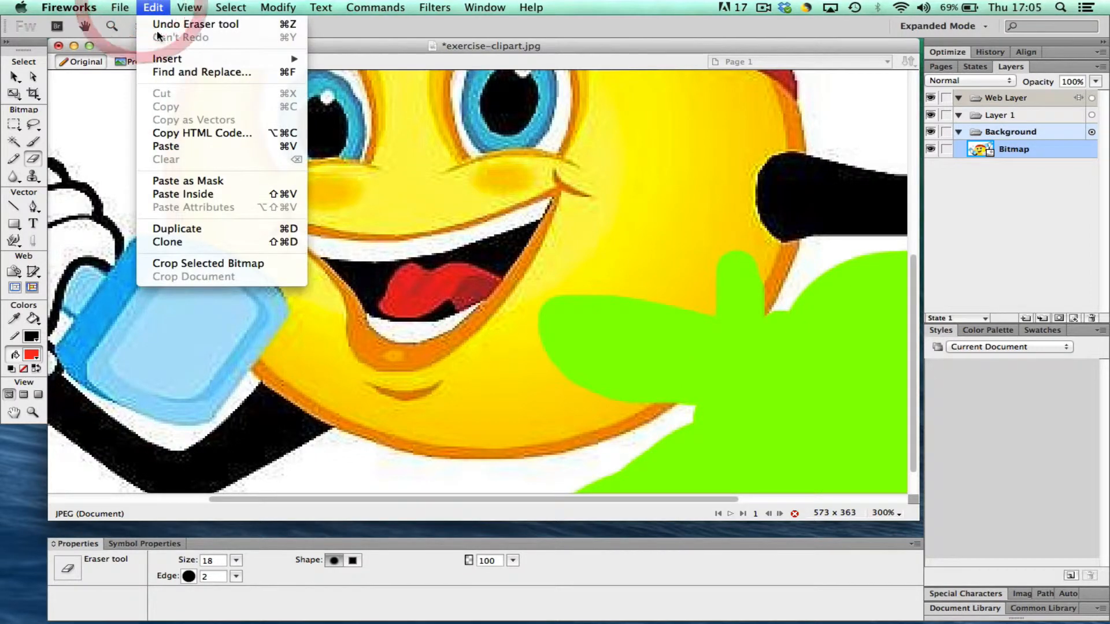
{"action": "left_click", "coordinate": [157, 26]}
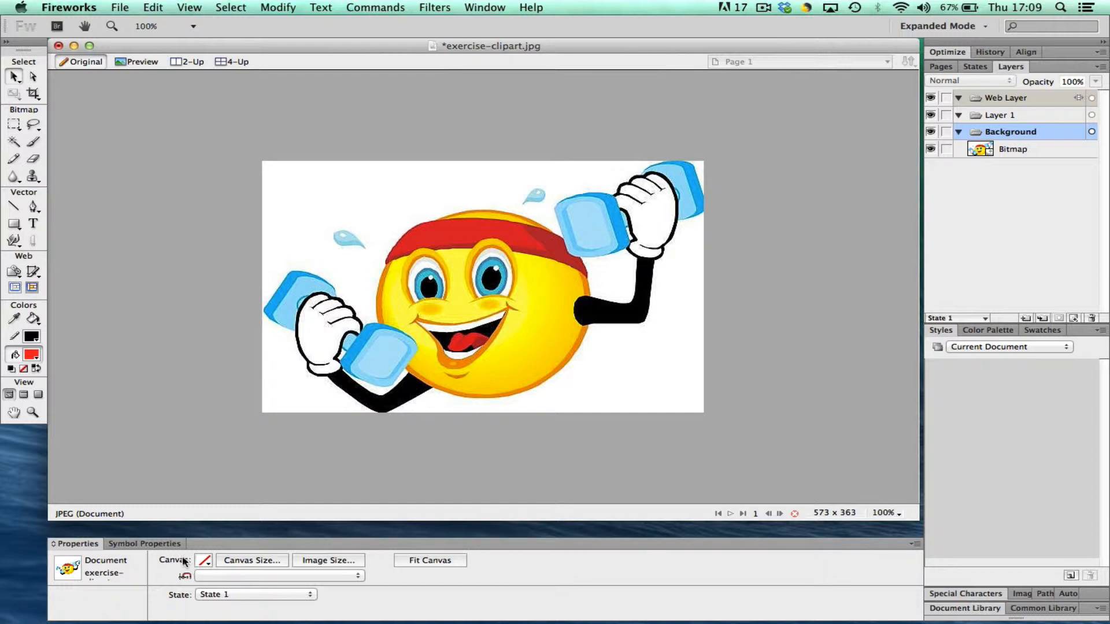
Set the document's canvas colour to transparent.
{"action": "left_click", "coordinate": [221, 425]}
{"action": "left_click", "coordinate": [205, 560]}
{"action": "left_click", "coordinate": [216, 540]}
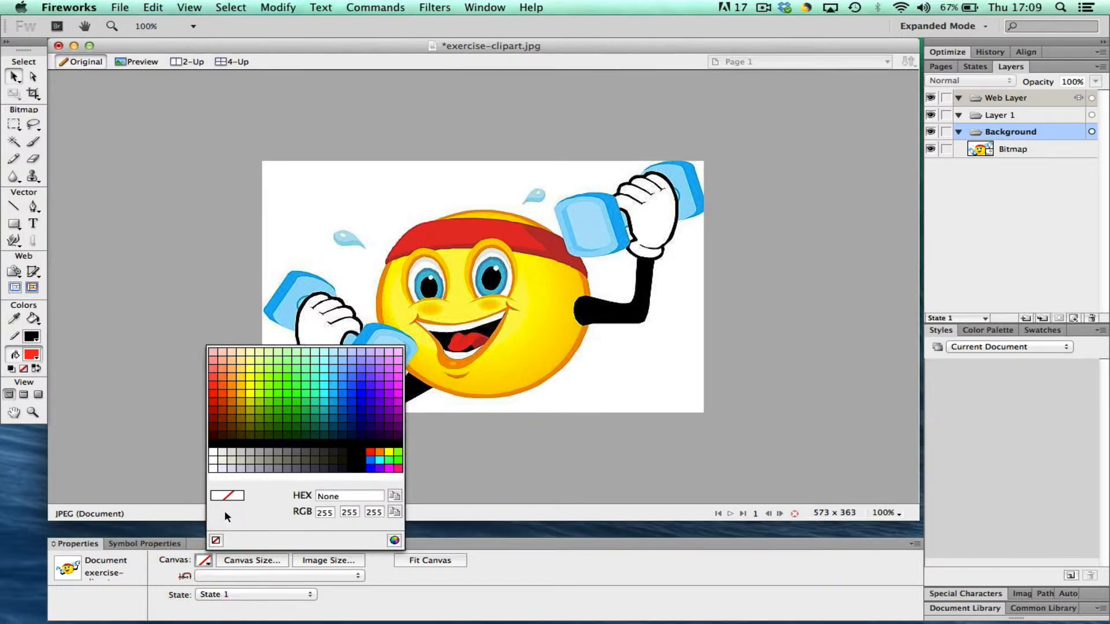
{"action": "left_click", "coordinate": [217, 540]}
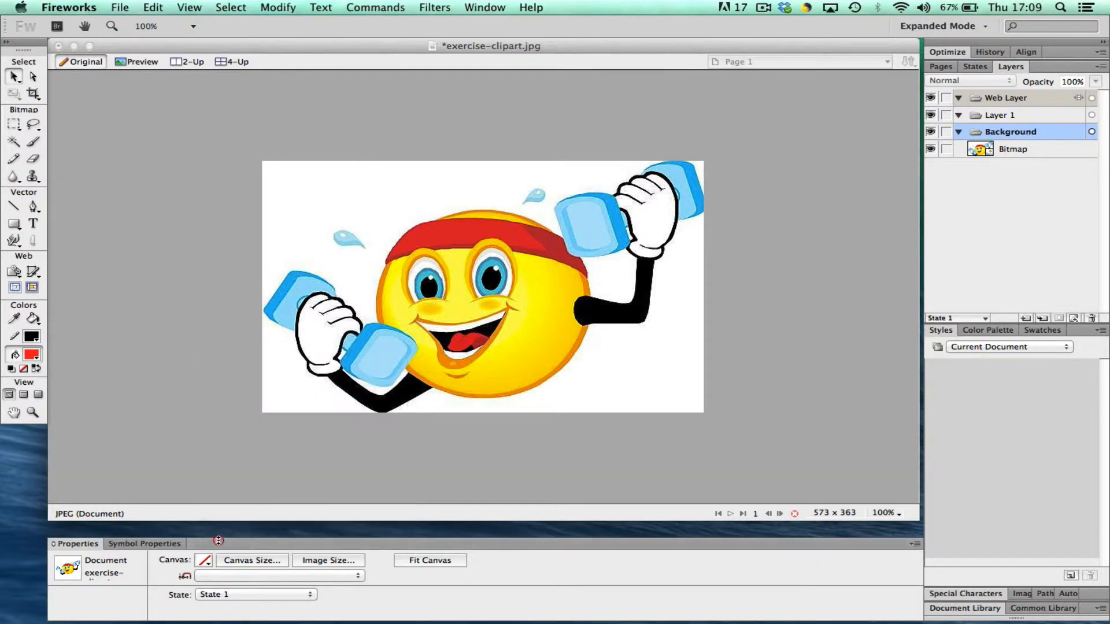
Select and delete the large white background areas around the smiley with the Magic Wand at tolerance 32.
{"action": "left_click", "coordinate": [14, 142]}
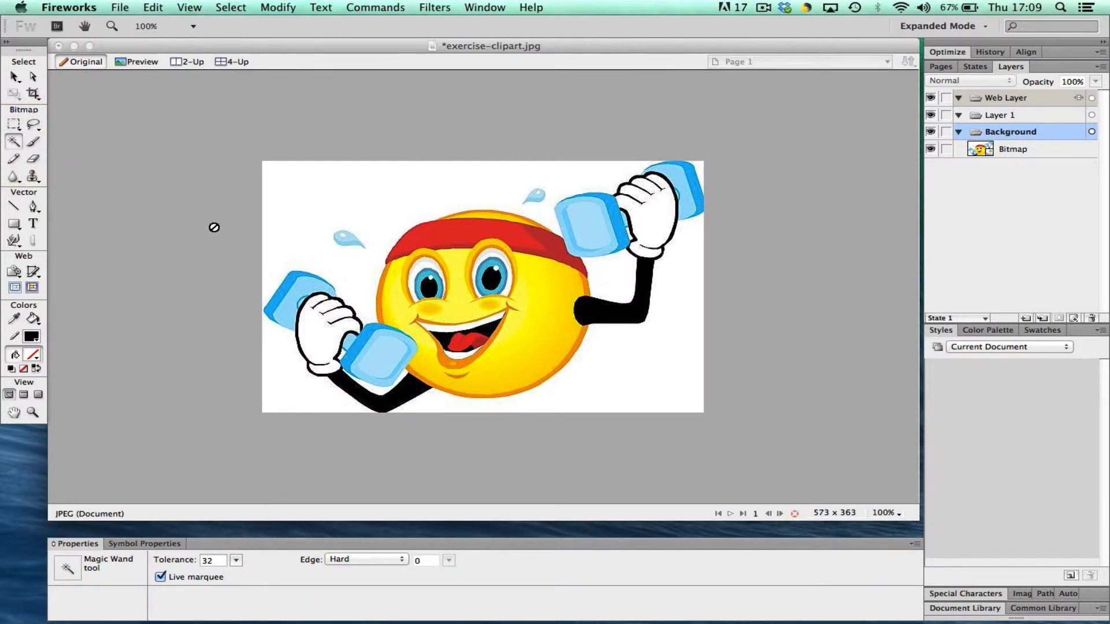
{"action": "left_click", "coordinate": [311, 197]}
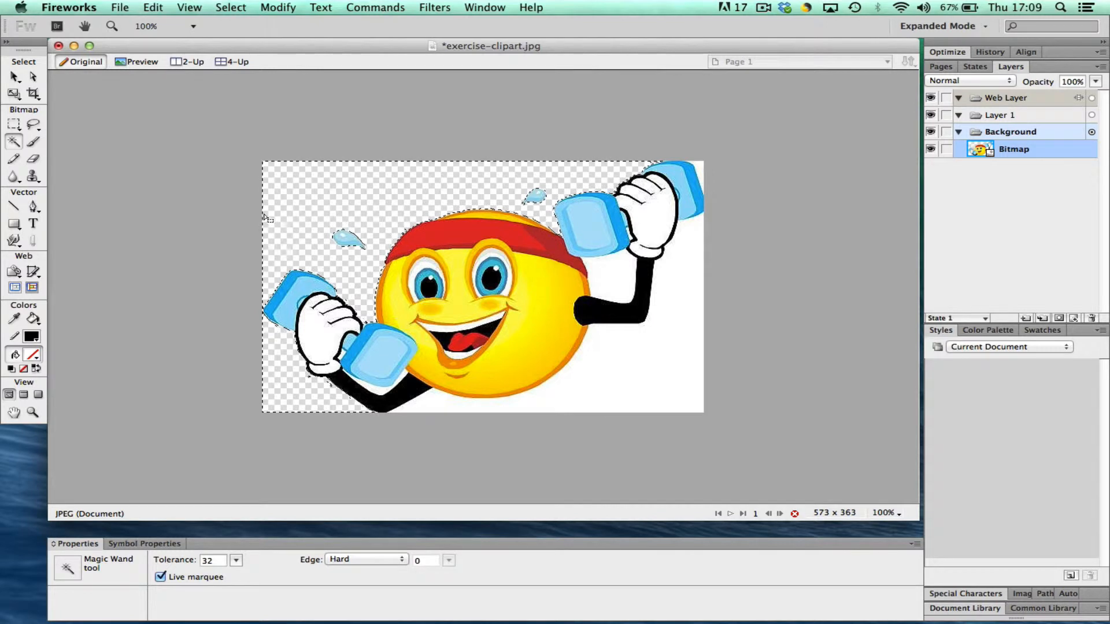
{"action": "left_click", "coordinate": [616, 365]}
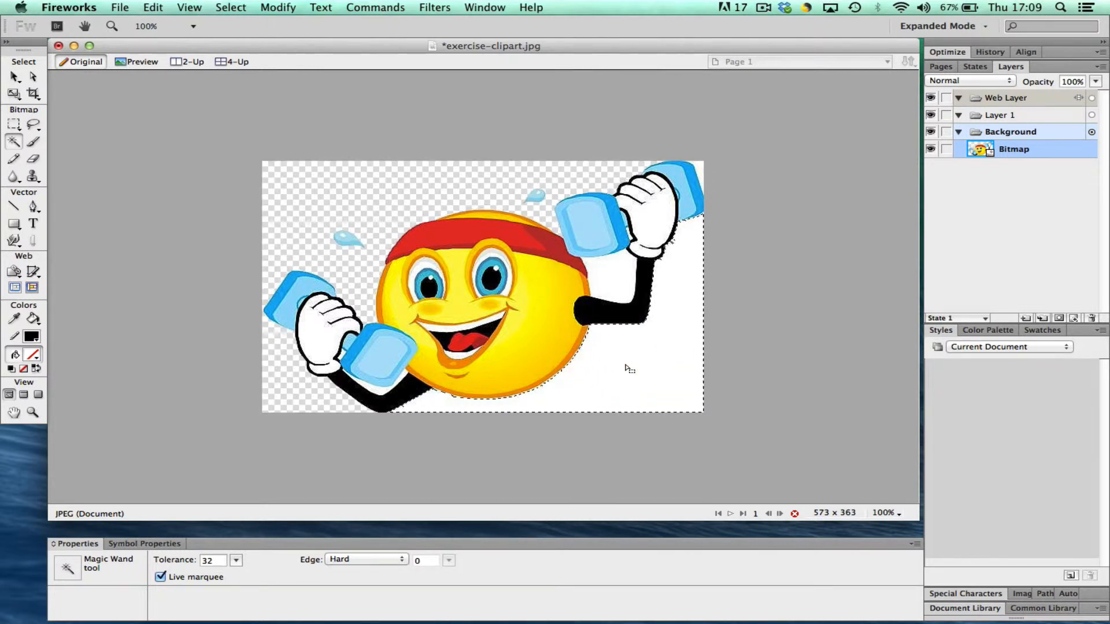
{"action": "key", "text": "Delete"}
Delete the enclosed white patches between the raised arm and the head and beneath the lower dumbbell.
{"action": "left_click", "coordinate": [606, 275]}
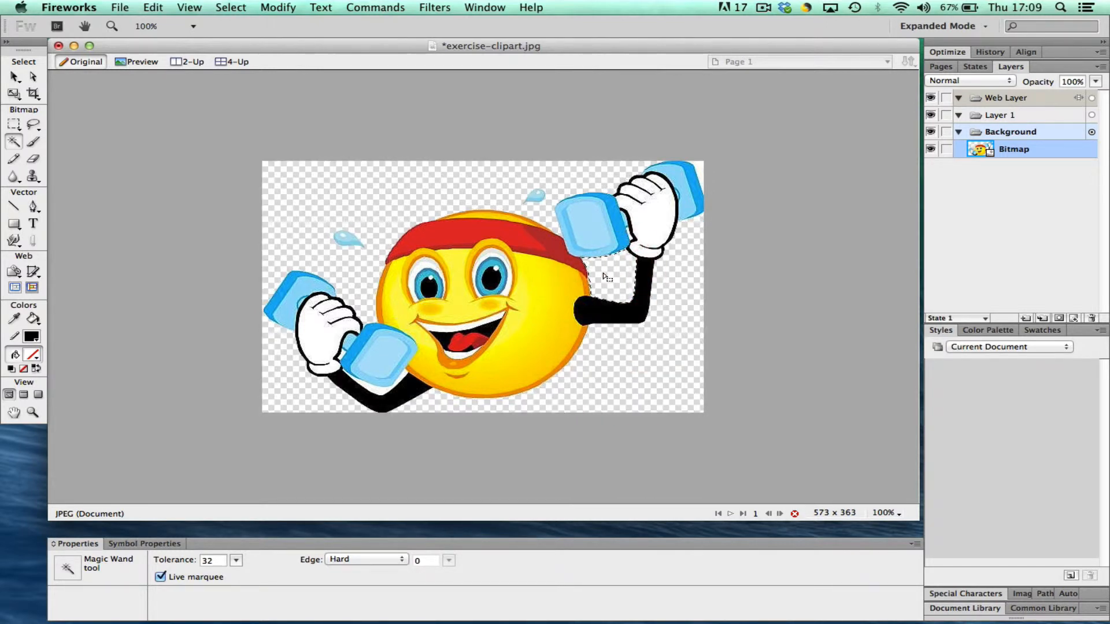
{"action": "left_click", "coordinate": [374, 391]}
Remove the small white gaps between each gloved hand and its dumbbell with the Magic Wand.
{"action": "left_click", "coordinate": [343, 354]}
{"action": "left_click", "coordinate": [898, 513]}
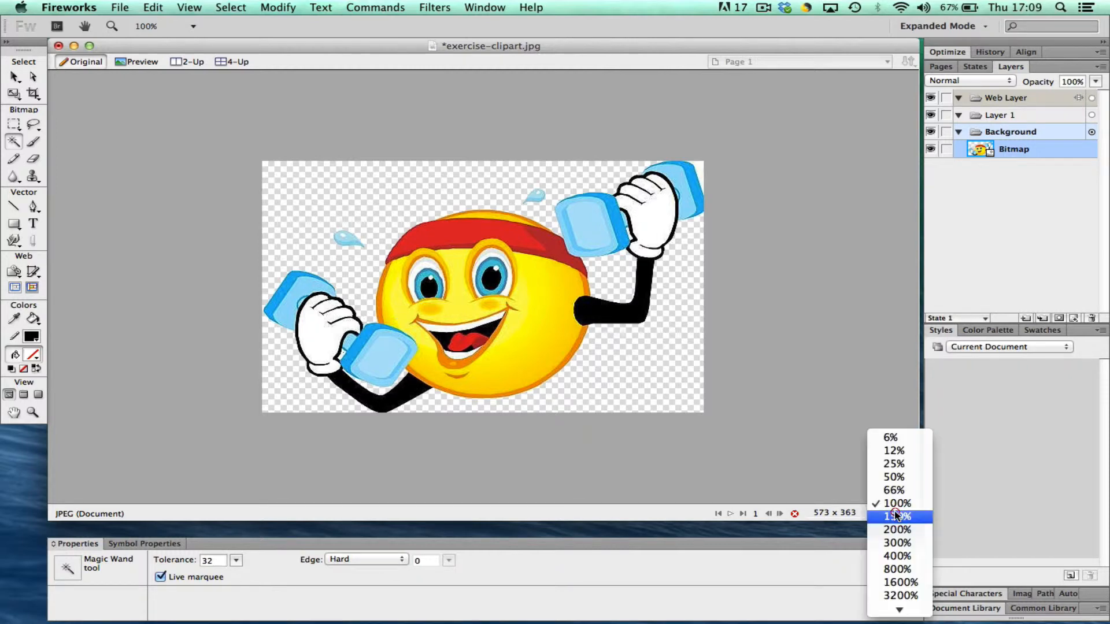
{"action": "left_click", "coordinate": [897, 543]}
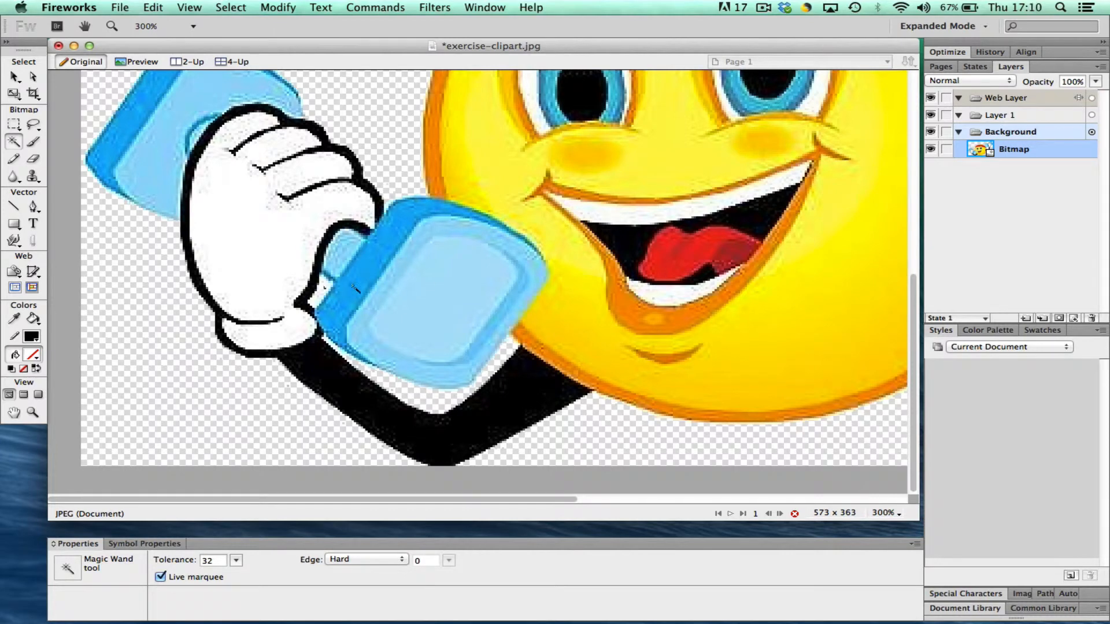
{"action": "left_click", "coordinate": [322, 290]}
{"action": "scroll", "coordinate": [617, 234], "scroll_direction": "right", "scroll_amount": 5}
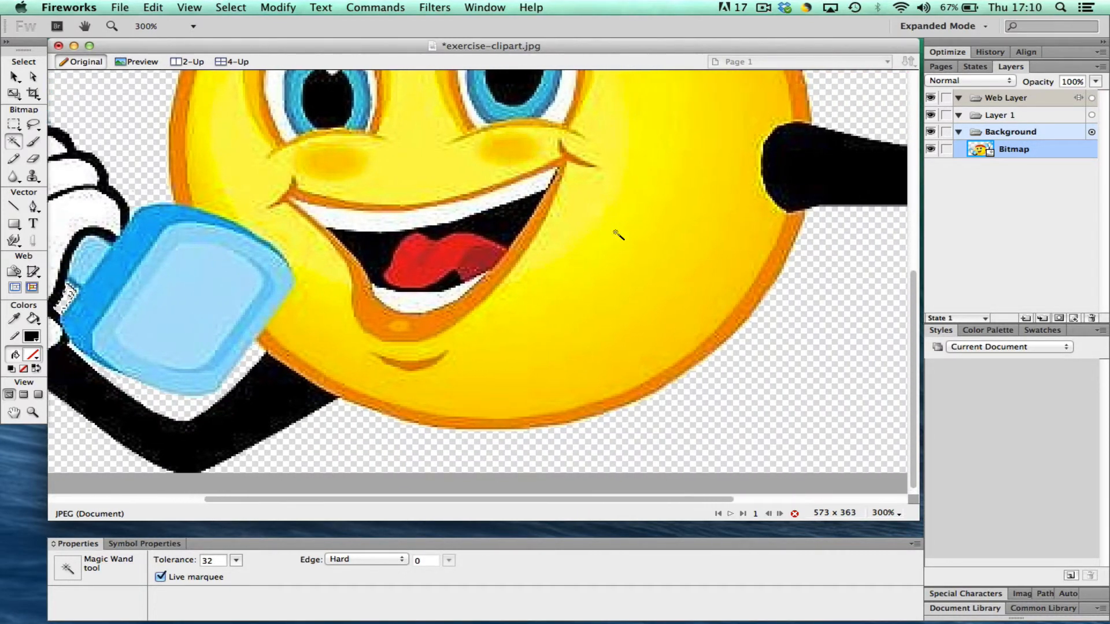
{"action": "scroll", "coordinate": [618, 234], "scroll_direction": "right", "scroll_amount": 4}
{"action": "scroll", "coordinate": [618, 234], "scroll_direction": "up", "scroll_amount": 6}
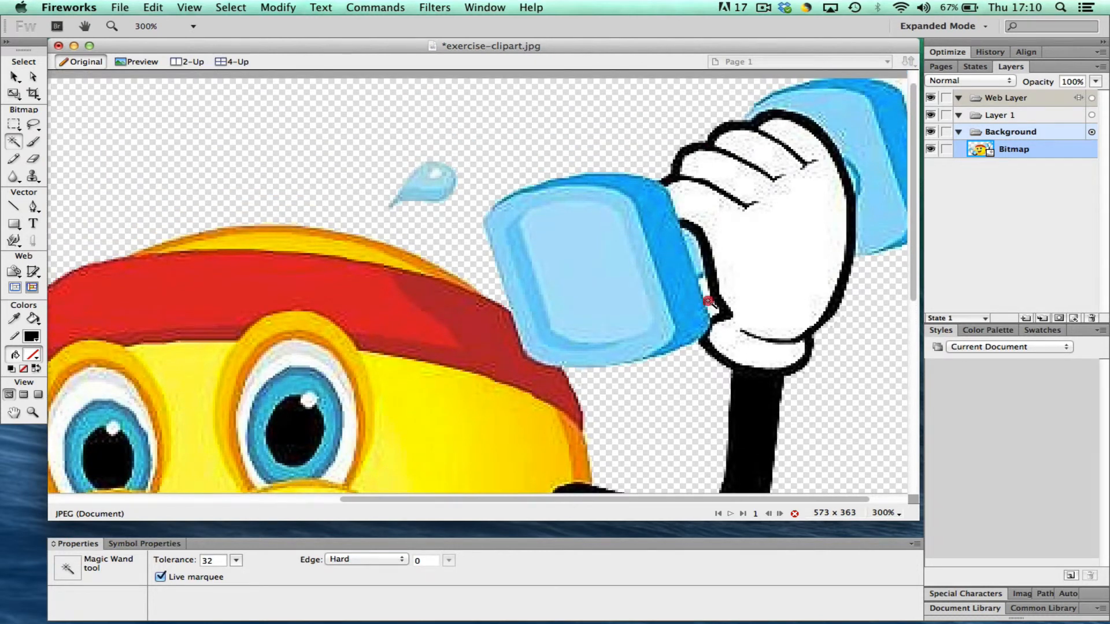
{"action": "left_click", "coordinate": [708, 301]}
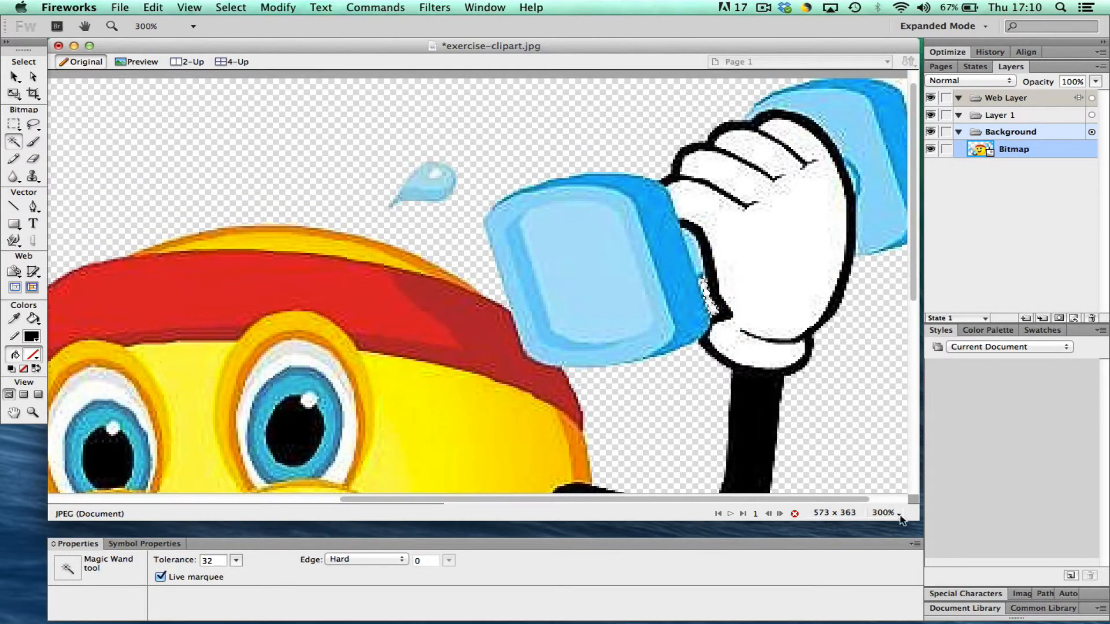
{"action": "left_click", "coordinate": [899, 516]}
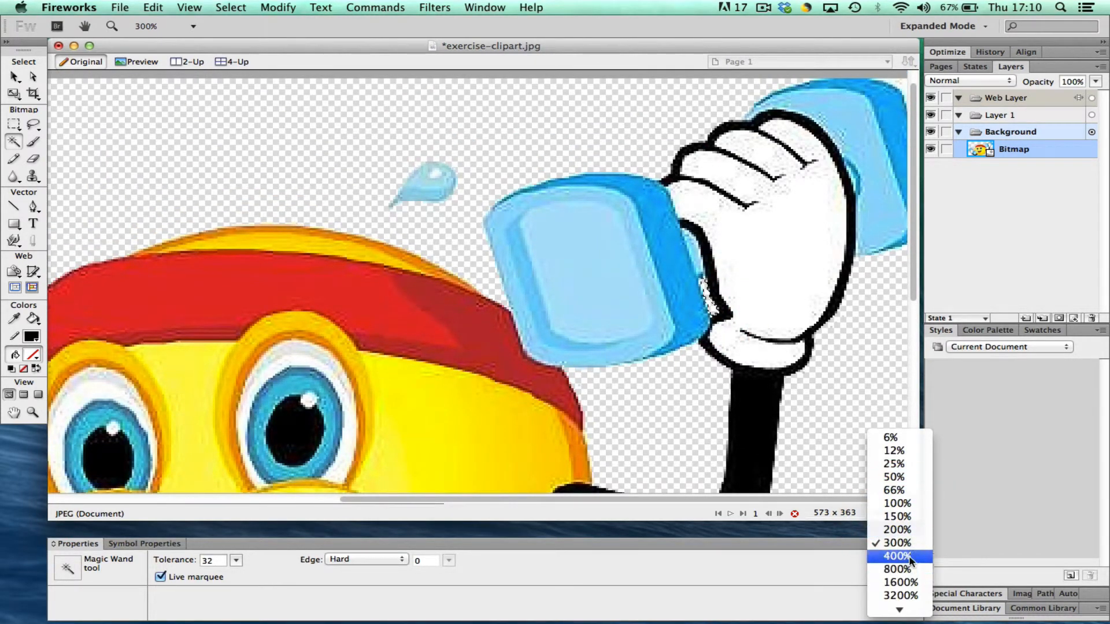
{"action": "left_click", "coordinate": [901, 504]}
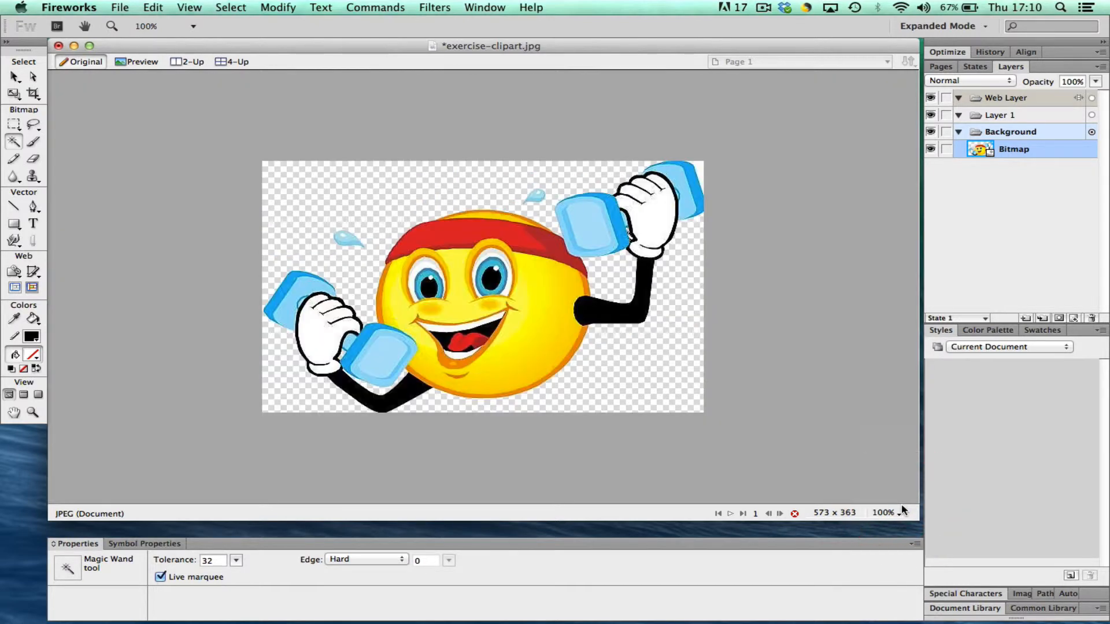
{"action": "left_click", "coordinate": [15, 76]}
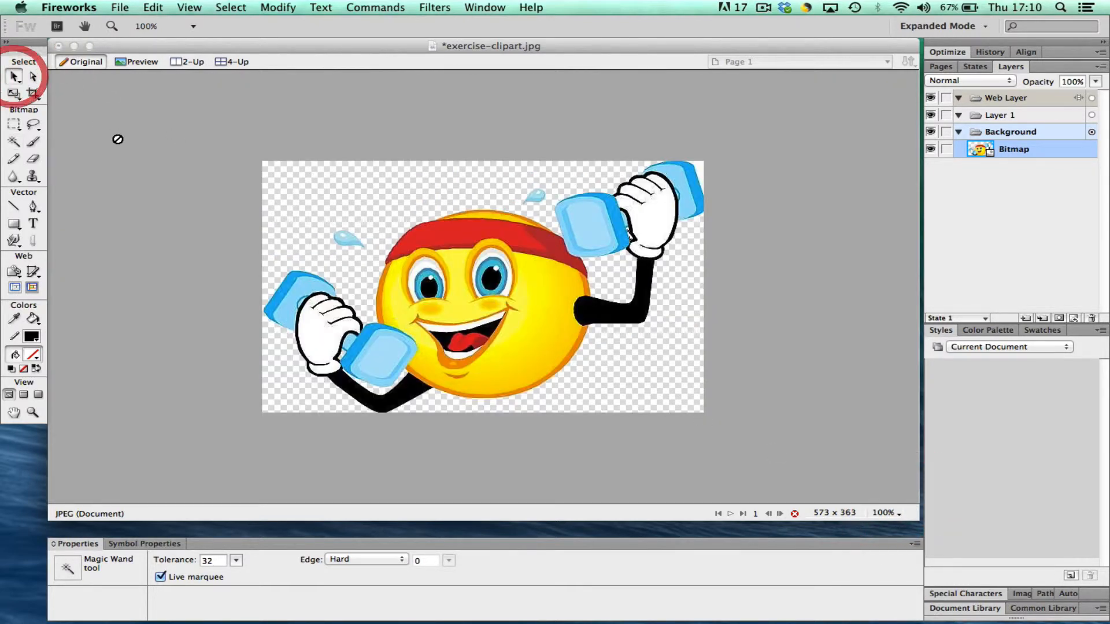
Deselect the bitmap and set the canvas colour to bright green to expose leftover white areas.
{"action": "left_click", "coordinate": [117, 138]}
{"action": "left_click", "coordinate": [159, 151]}
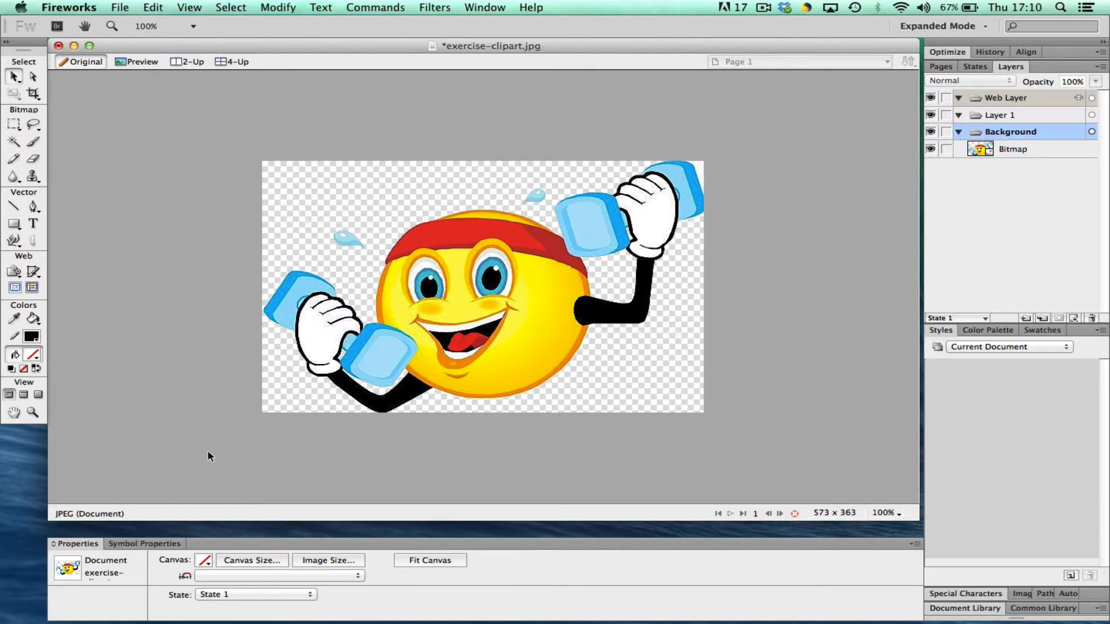
{"action": "left_click", "coordinate": [205, 559]}
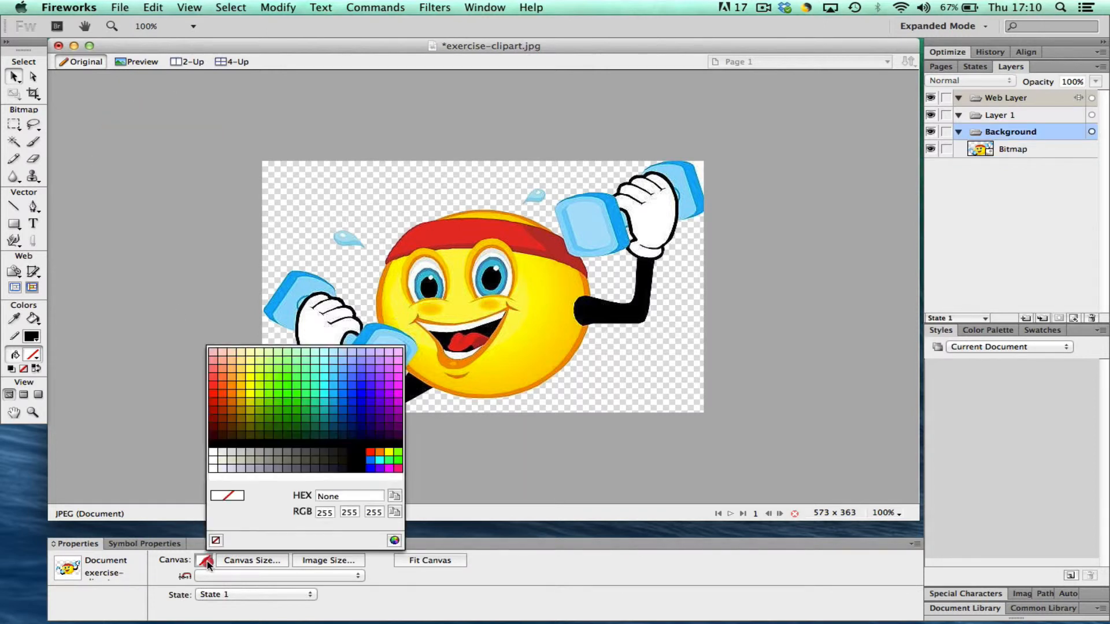
{"action": "left_click", "coordinate": [269, 391]}
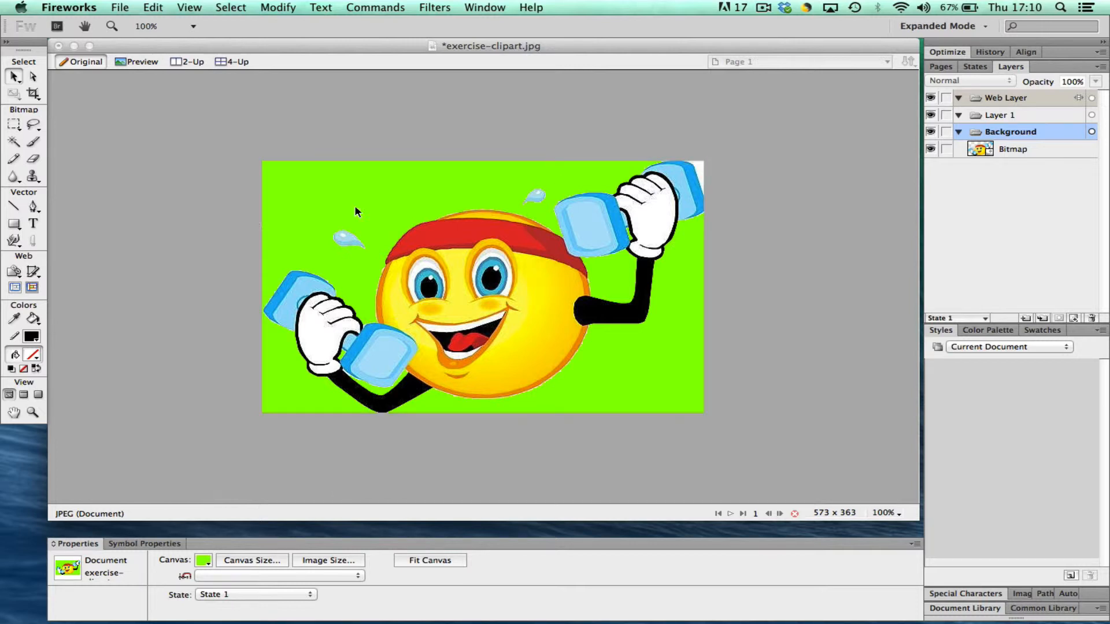
Delete the leftover white patch in the image's upper-right corner beside the raised dumbbell using the Magic Wand, and clear the selection.
{"action": "left_click", "coordinate": [14, 141]}
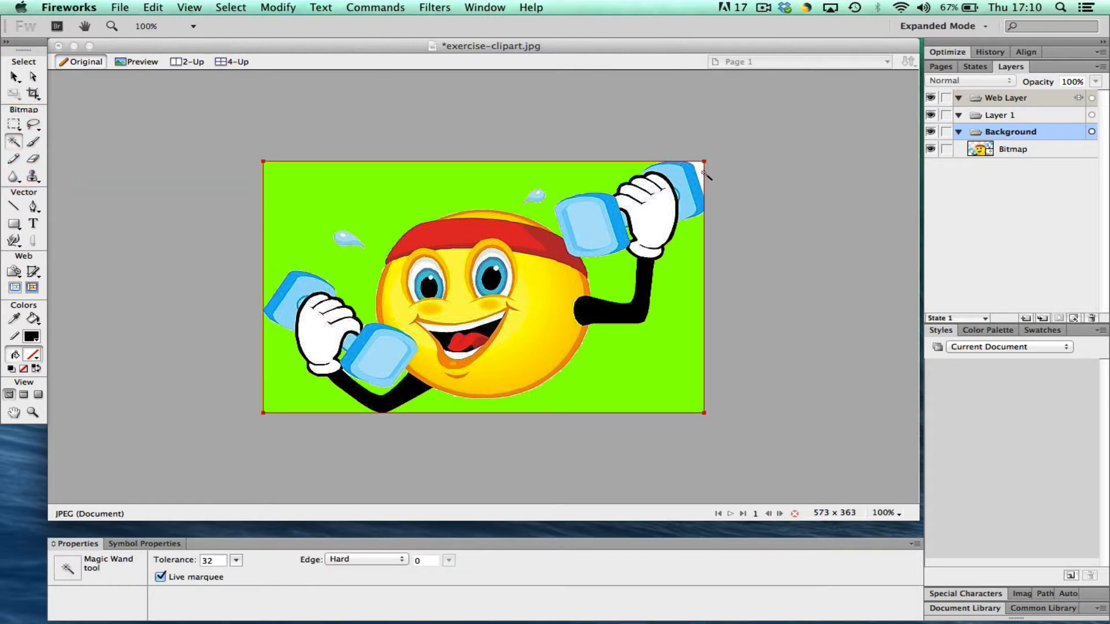
{"action": "left_click", "coordinate": [702, 169]}
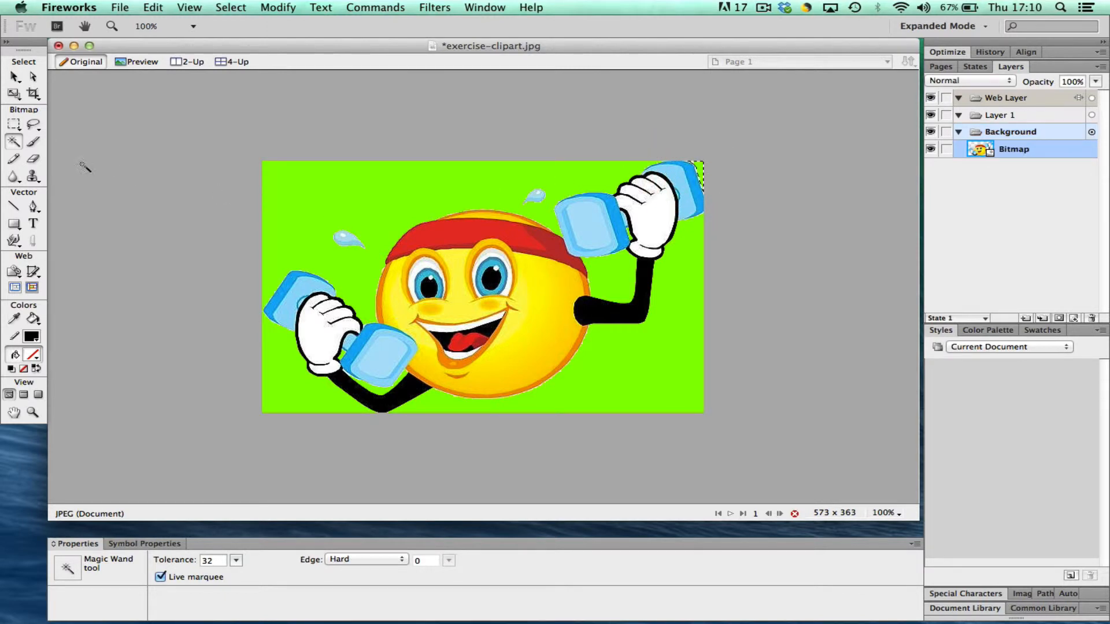
{"action": "left_click", "coordinate": [14, 76]}
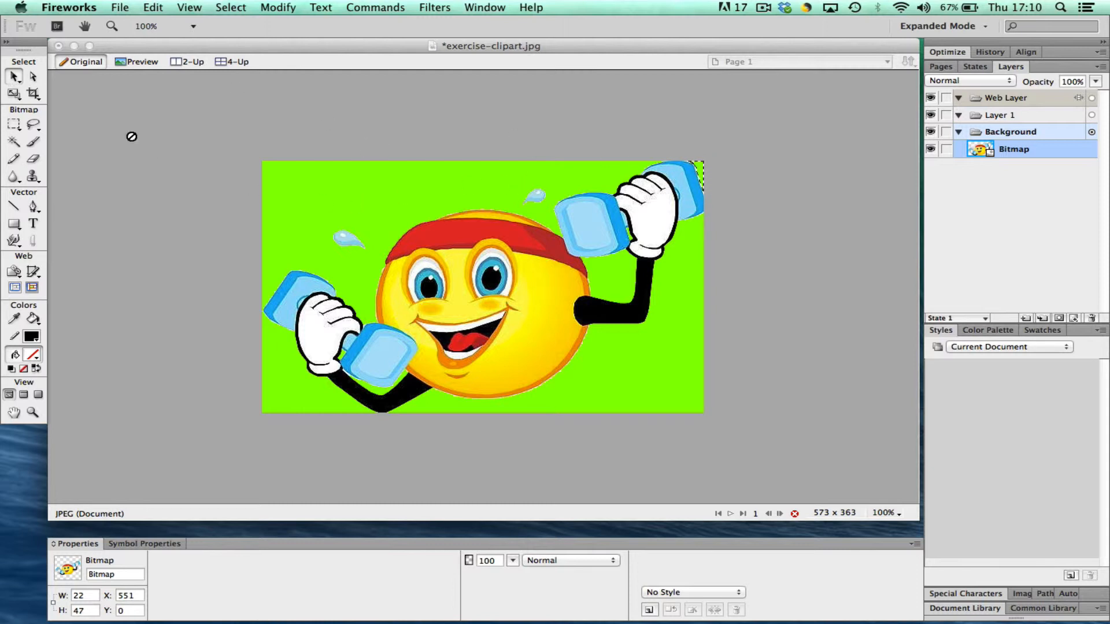
{"action": "left_click", "coordinate": [325, 192]}
{"action": "left_click", "coordinate": [324, 192]}
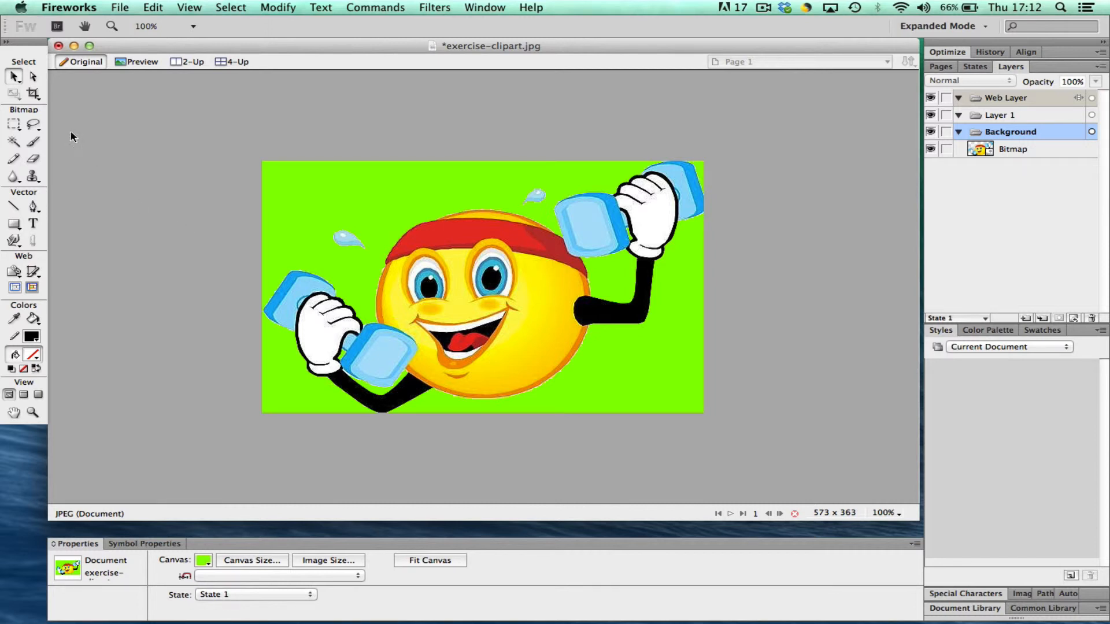
Set the document's canvas colour back to transparent.
{"action": "left_click", "coordinate": [154, 165]}
{"action": "left_click", "coordinate": [205, 561]}
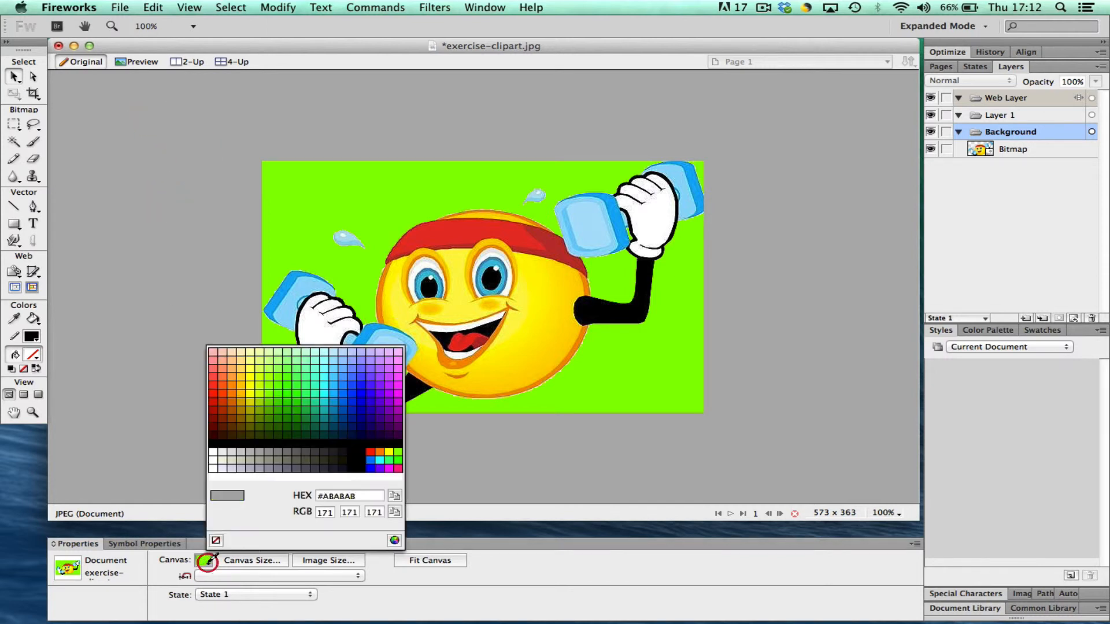
{"action": "left_click", "coordinate": [216, 540]}
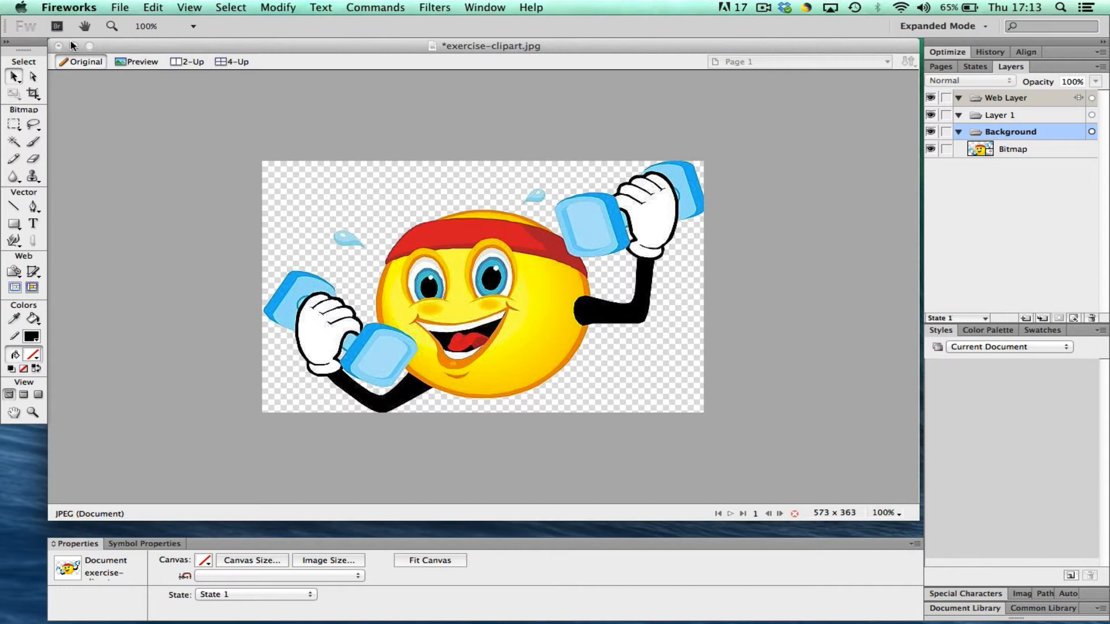
Save the image to the Desktop in Fireworks PNG format as exercise-clipart.fw.png.
{"action": "left_click", "coordinate": [119, 7]}
{"action": "left_click", "coordinate": [153, 141]}
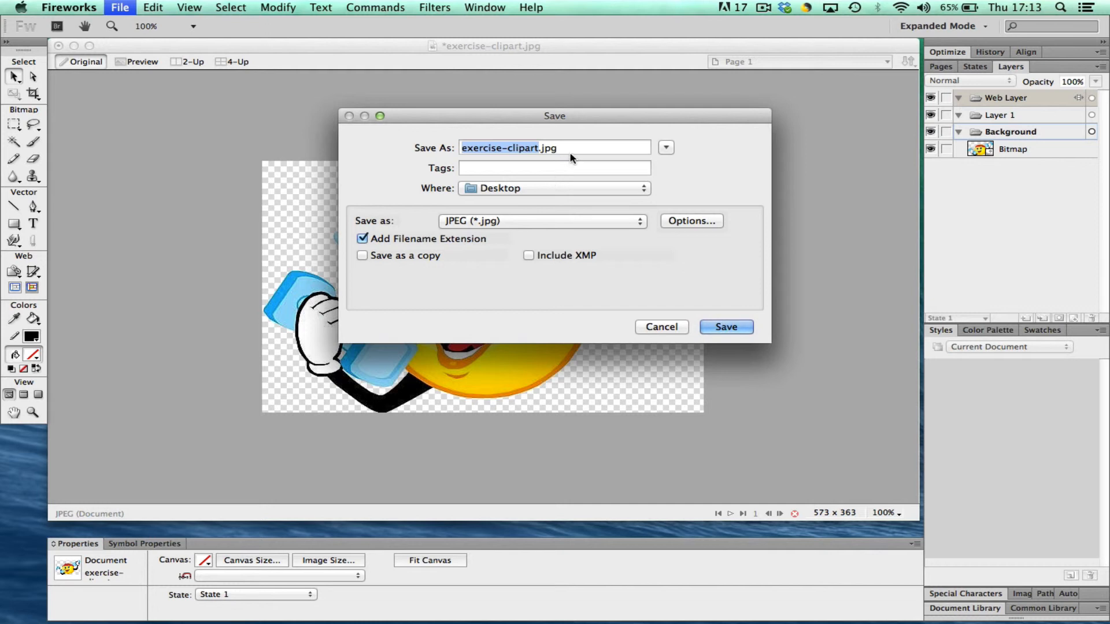
{"action": "left_click", "coordinate": [525, 220]}
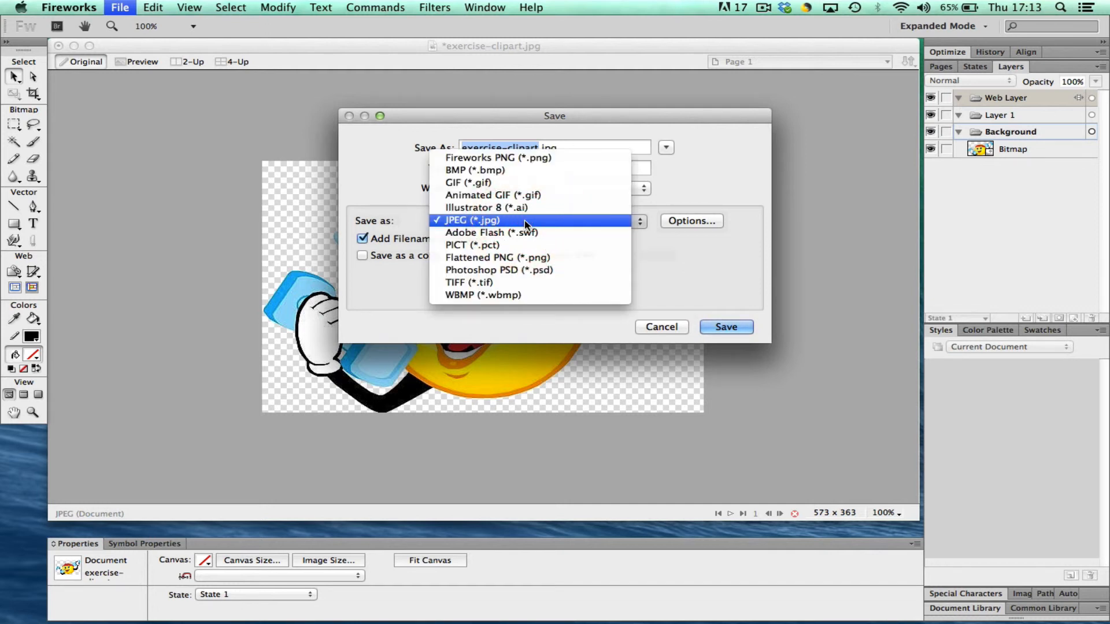
{"action": "left_click", "coordinate": [537, 158]}
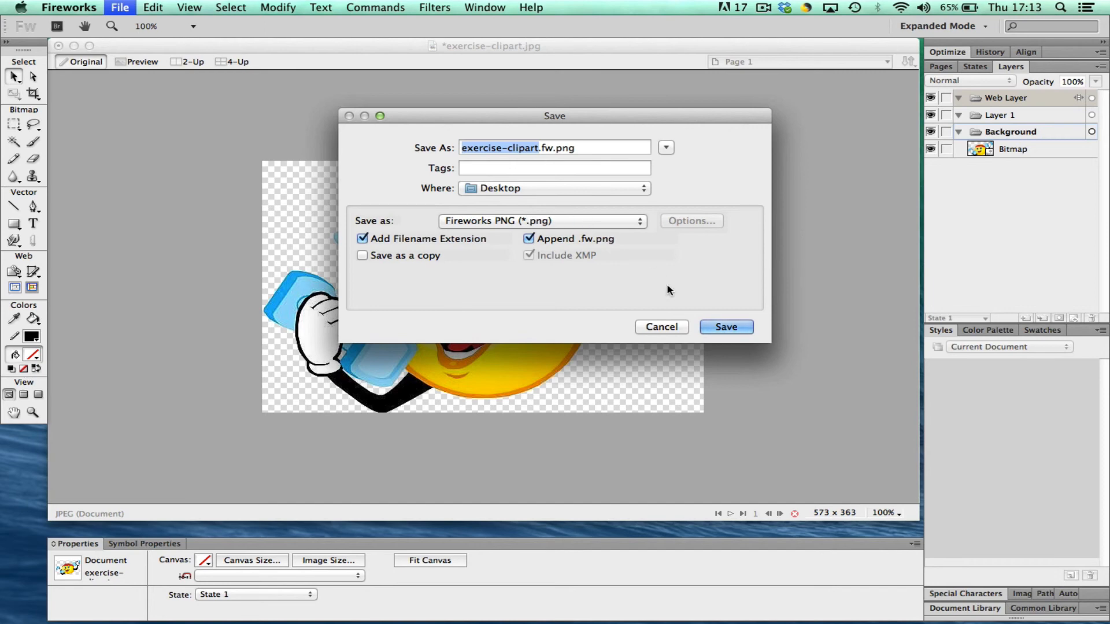
{"action": "left_click", "coordinate": [729, 328]}
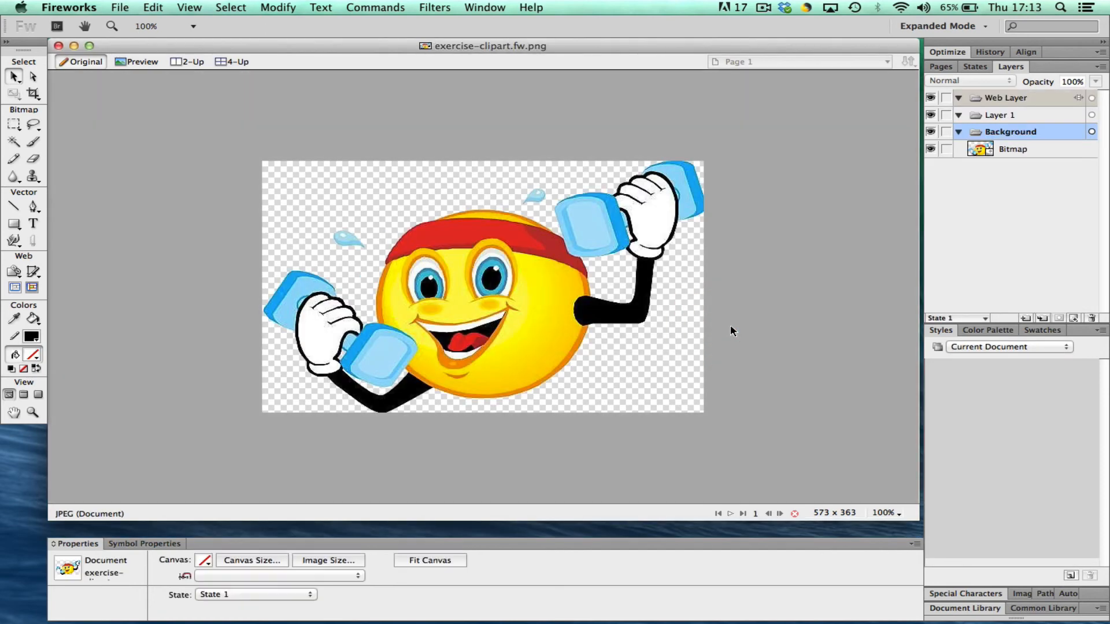